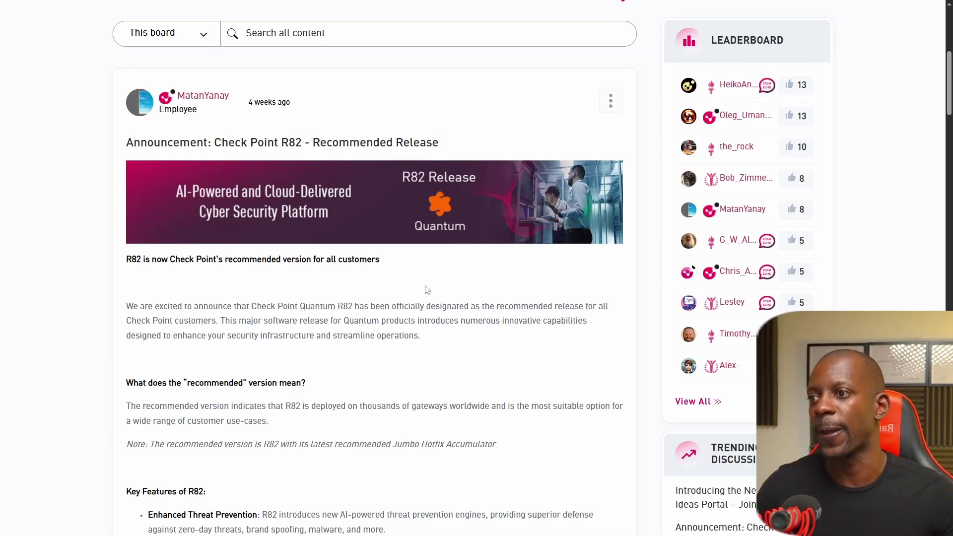
scroll(406, 375, down, 2)
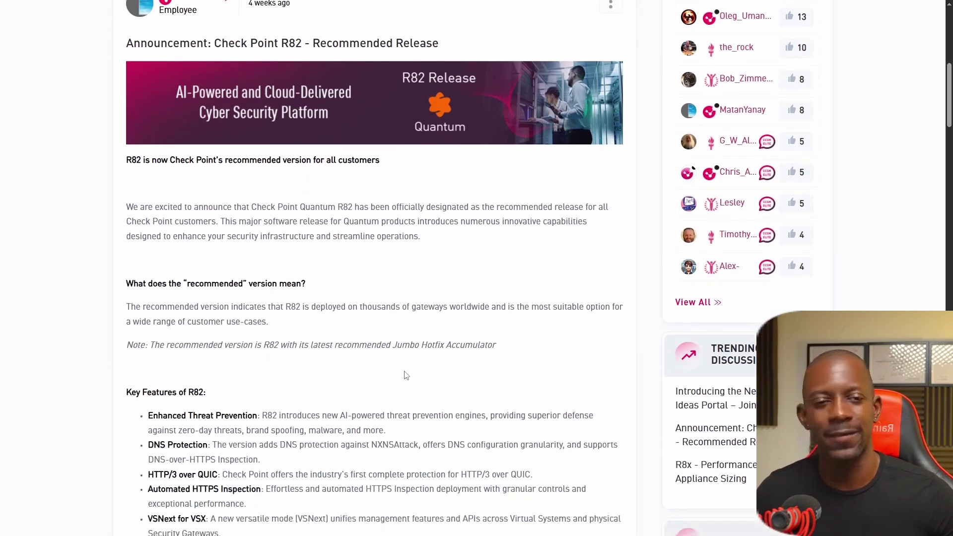
scroll(406, 375, down, 5)
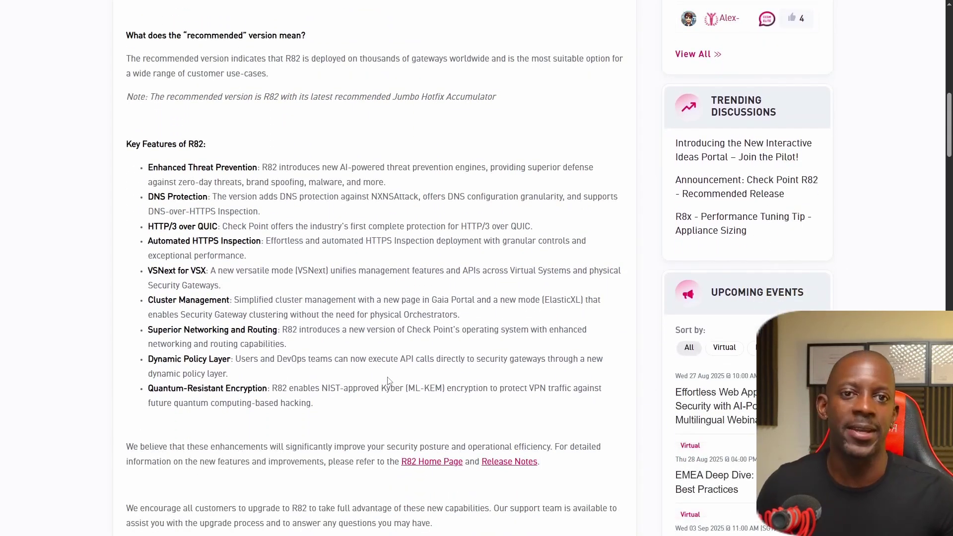
scroll(389, 381, down, 2)
scroll(397, 374, up, 7)
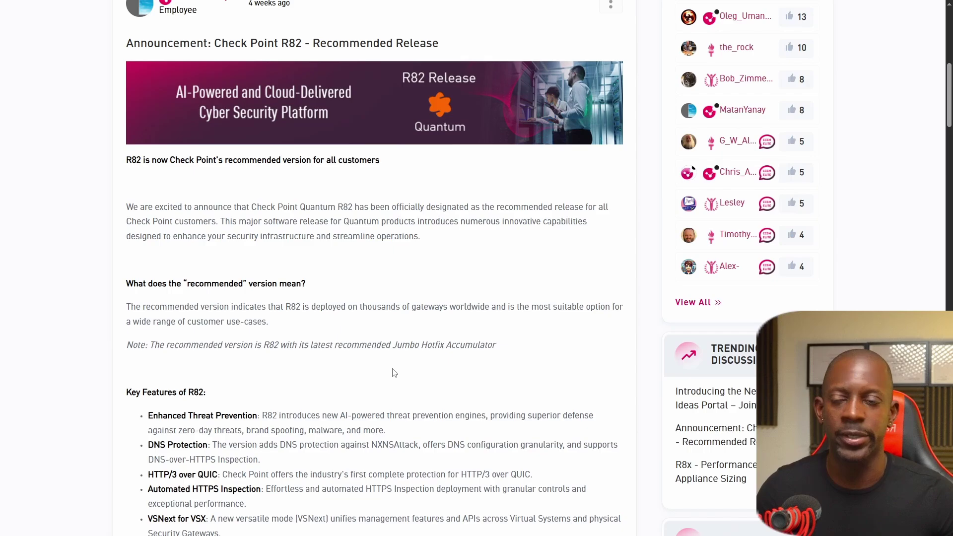
scroll(393, 372, down, 9)
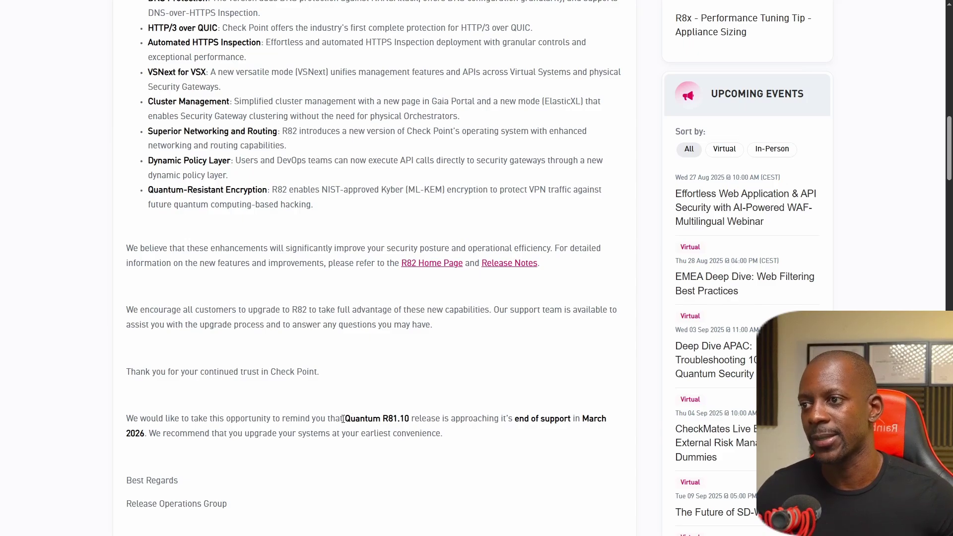
drag(343, 419, 412, 418)
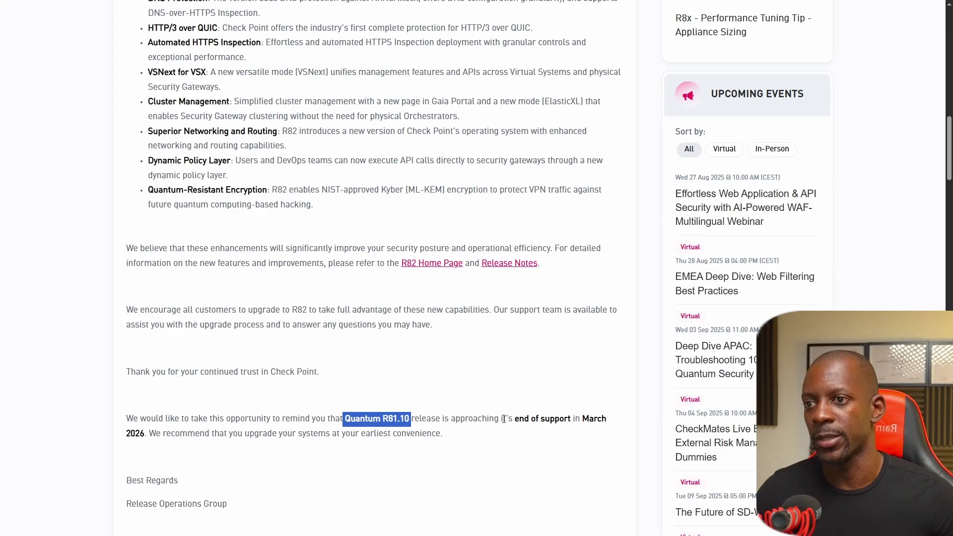
drag(508, 418, 575, 417)
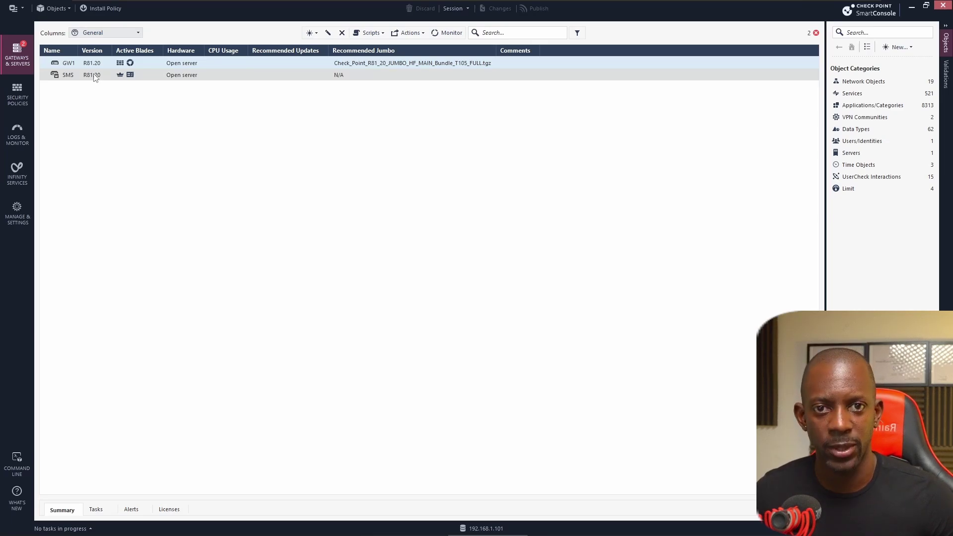
Step: Open the Access Control policy rulebase in SmartConsole
click(17, 95)
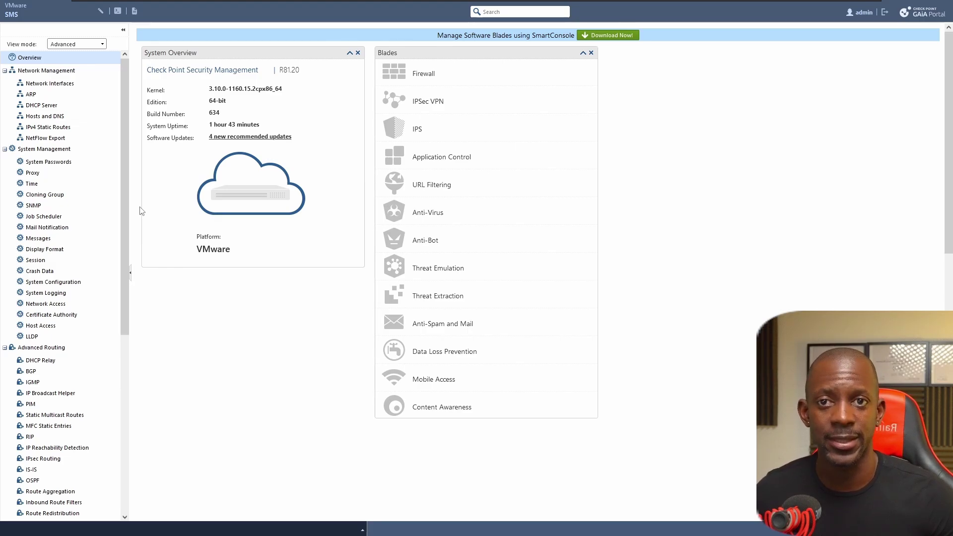
Step: Locate the R82 Gaia Clean Install and upgrade package in the SMS's CPUSE Status and Actions and show its actions
scroll(48, 322, down, 2)
scroll(48, 323, down, 8)
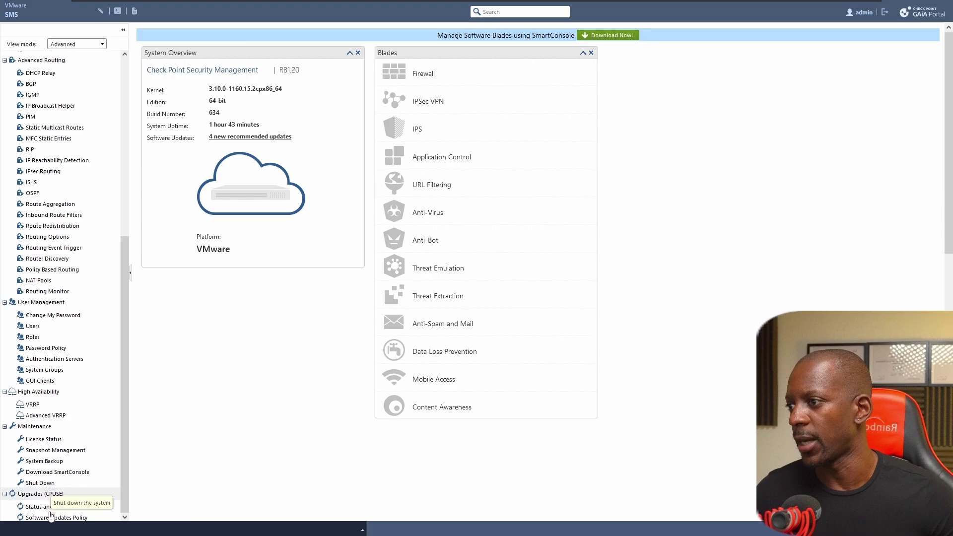
click(60, 508)
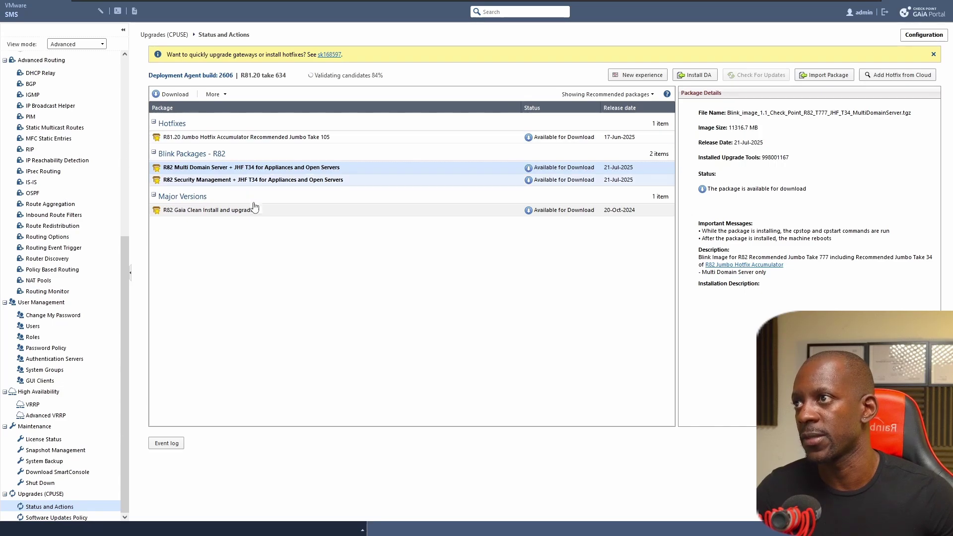
click(216, 213)
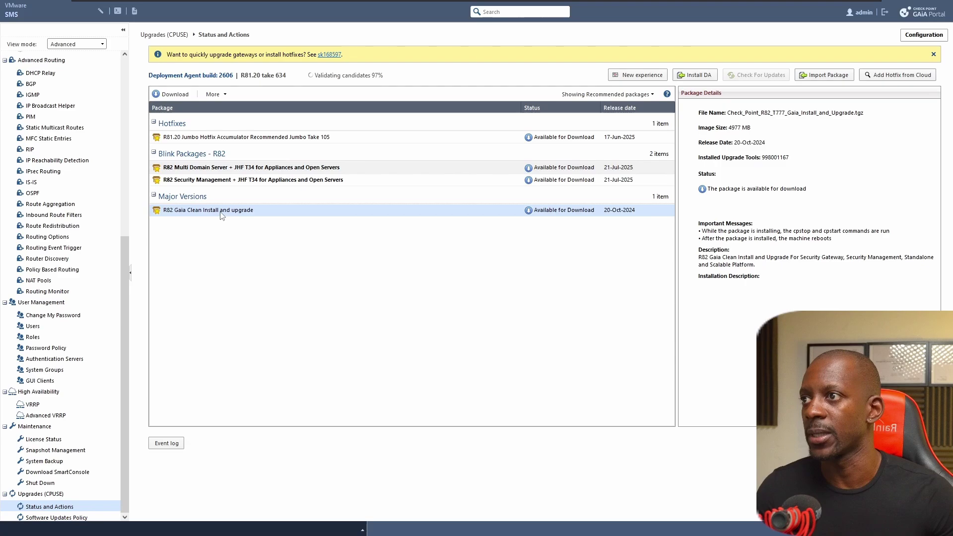
right_click(221, 213)
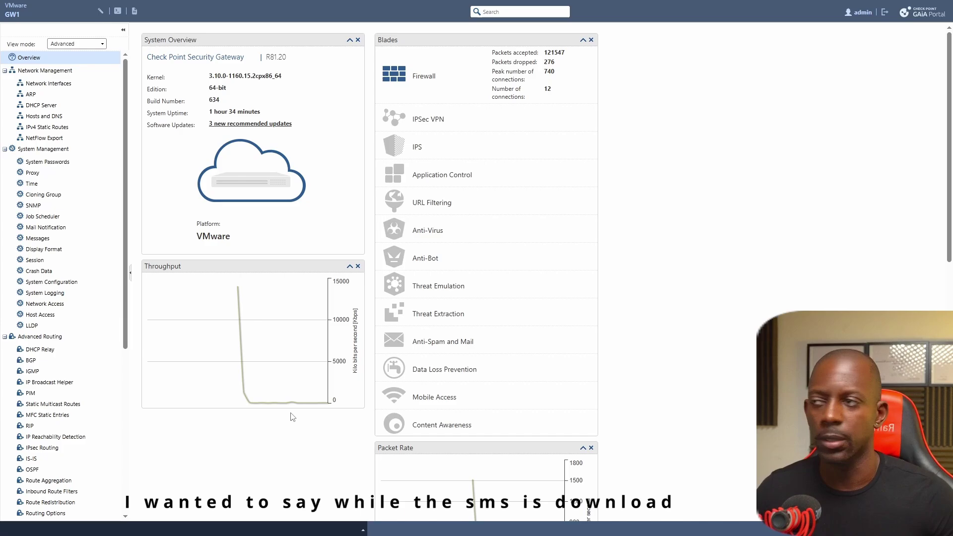
Step: Download the R82 Gaia Clean Install and upgrade package to GW1, declining the new update experience
scroll(113, 361, down, 2)
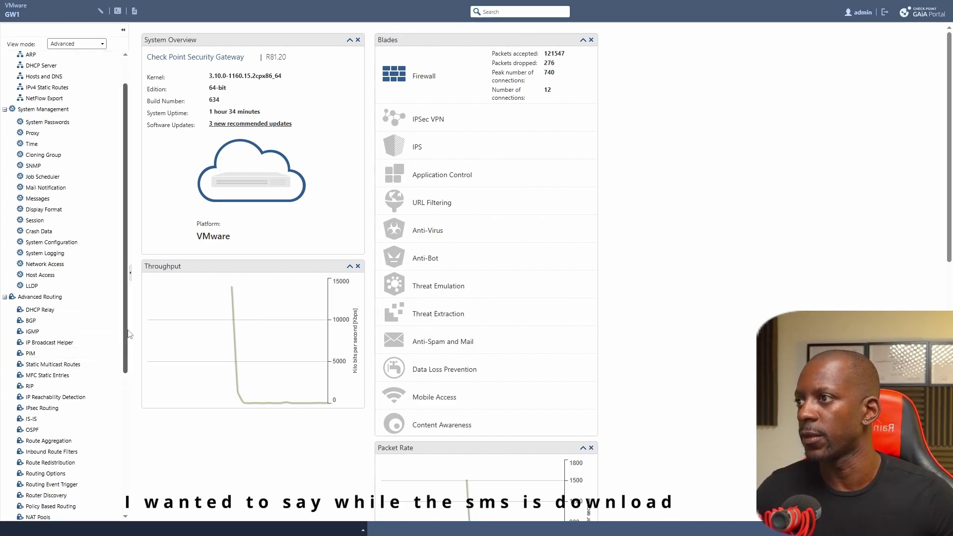
drag(126, 367, 126, 487)
click(61, 506)
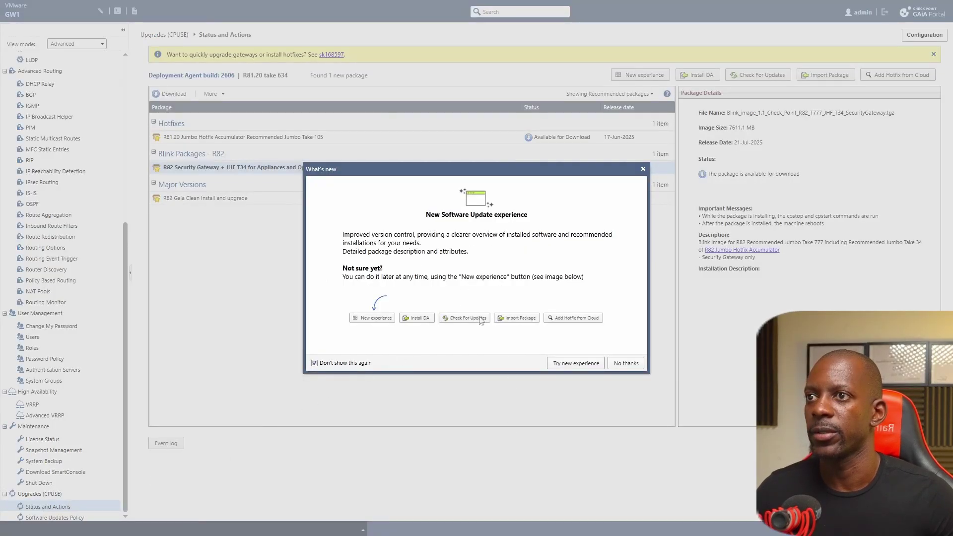
click(626, 364)
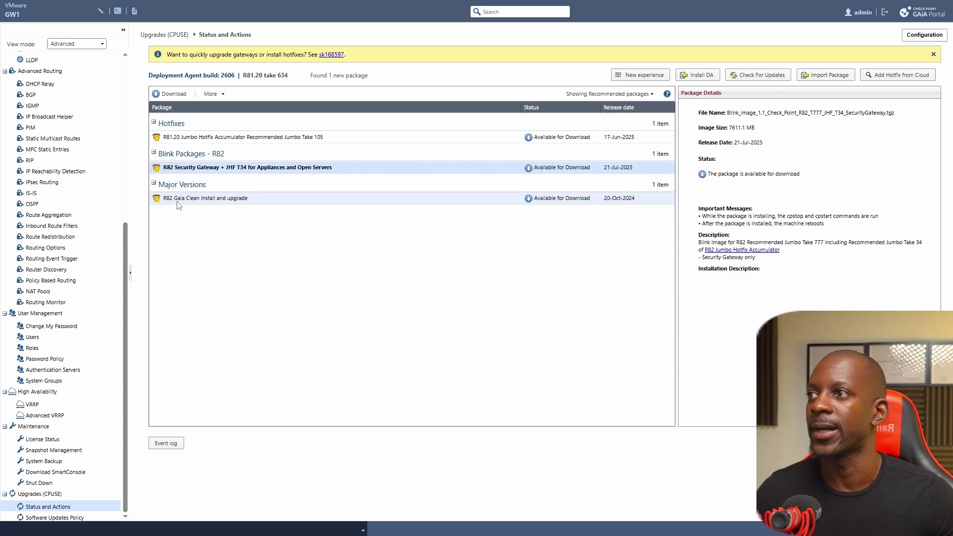
click(215, 196)
right_click(216, 196)
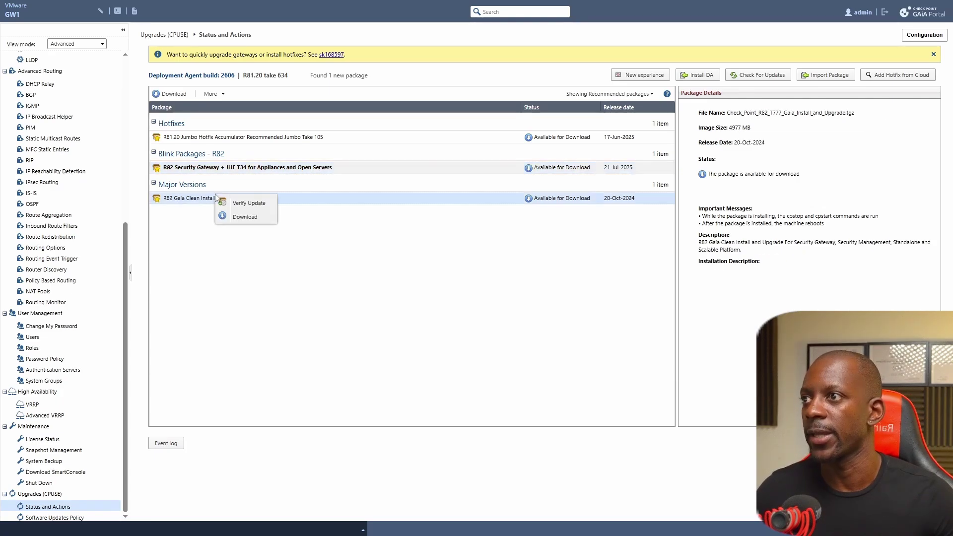
click(241, 219)
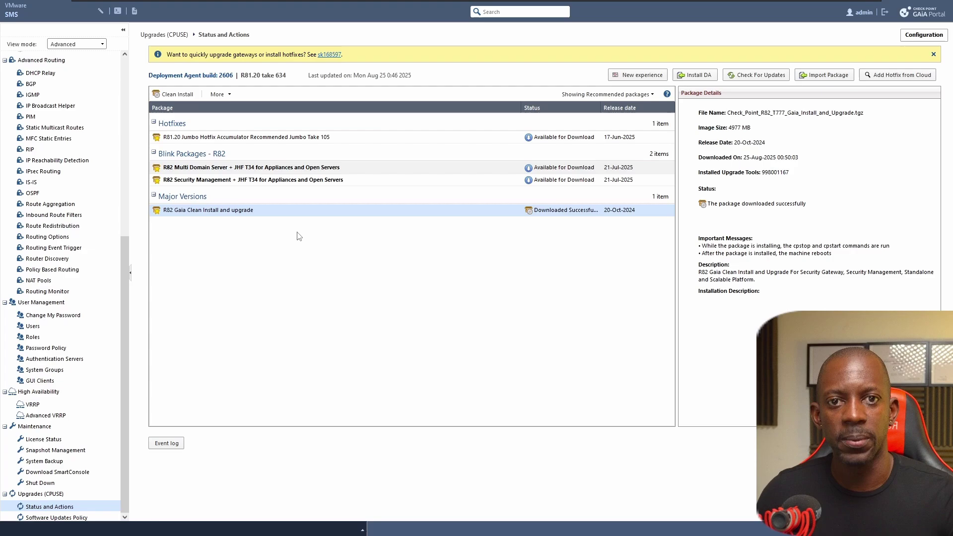
Step: Launch the R82 clean install on the SMS, accepting the E1000 driver warning, then on GW1
right_click(191, 213)
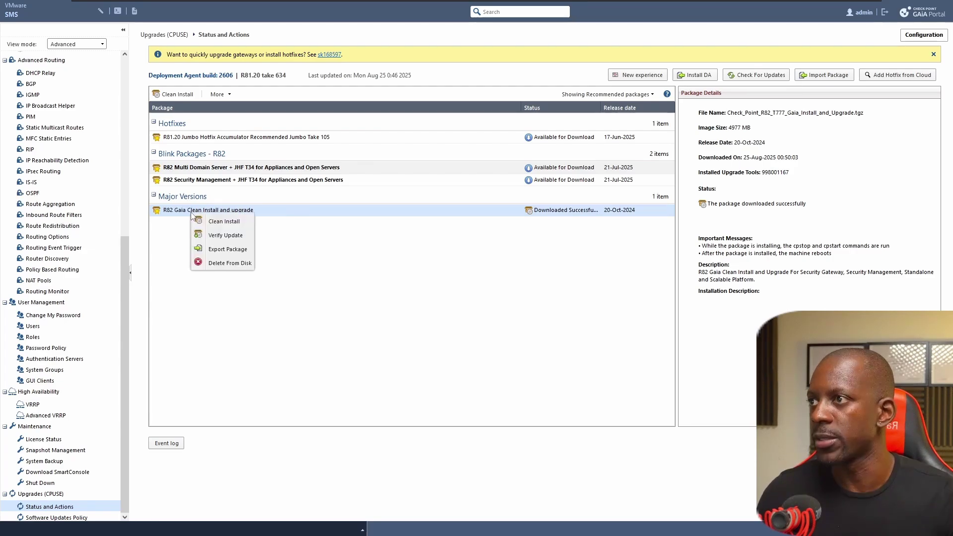
click(239, 228)
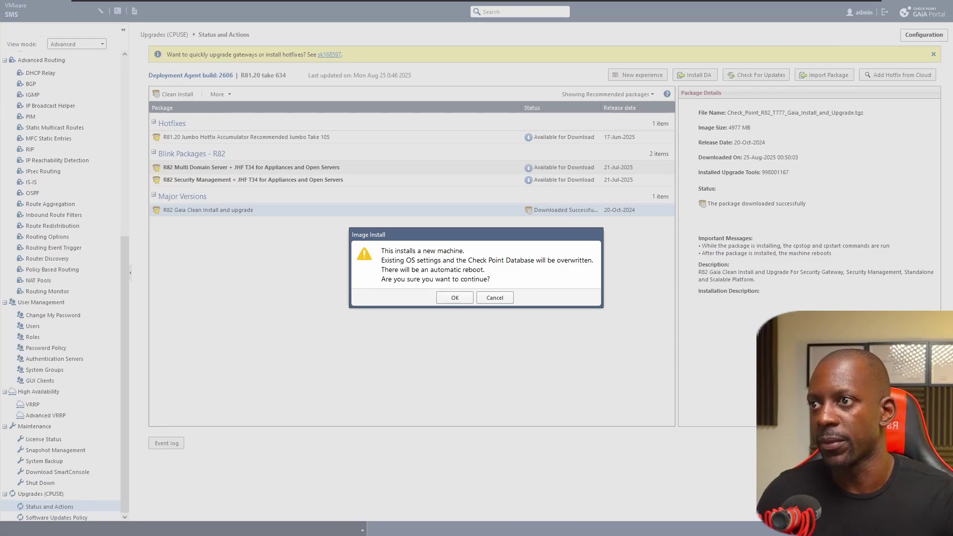
click(455, 298)
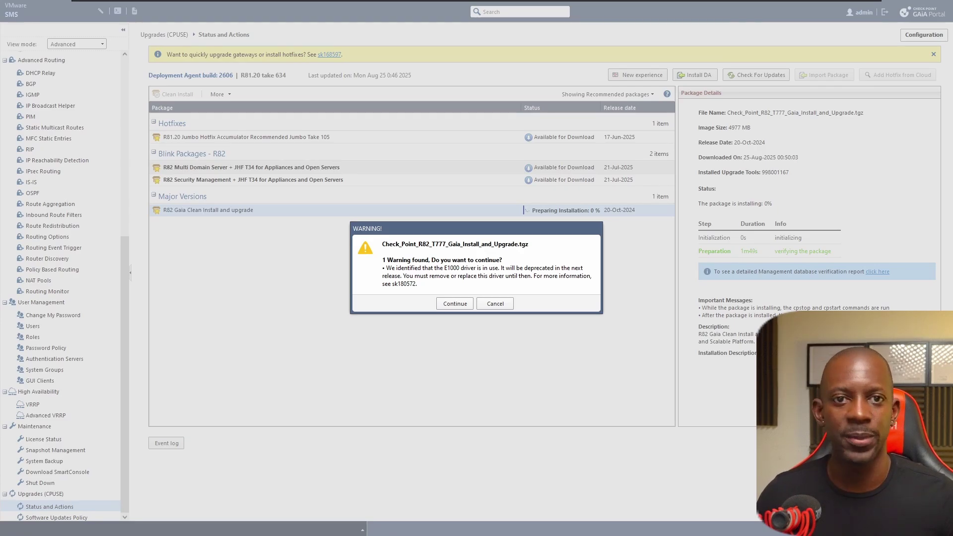
click(454, 304)
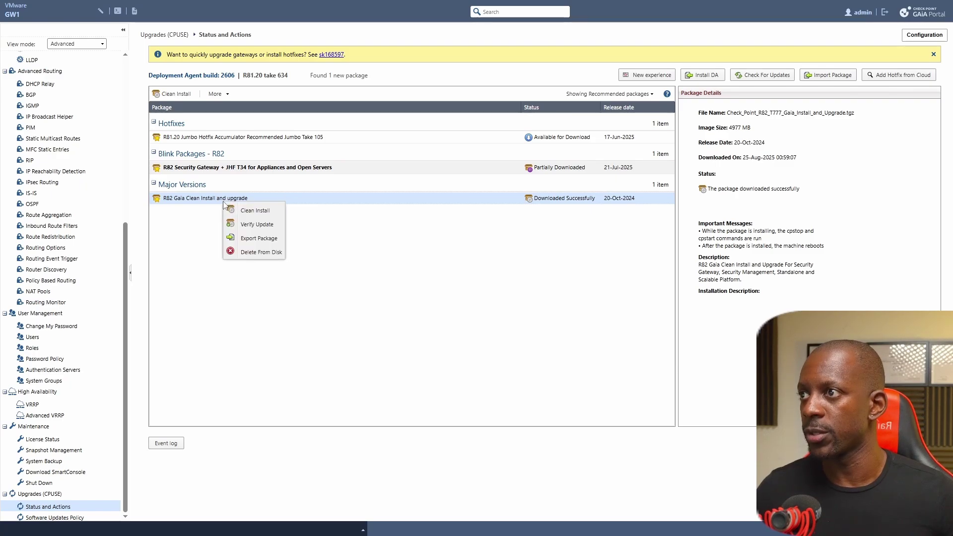
click(262, 211)
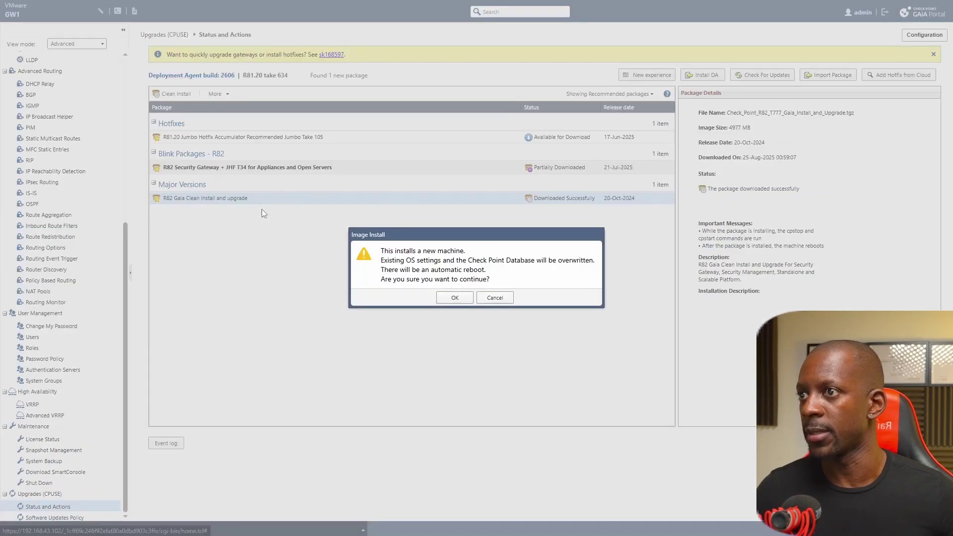
click(455, 298)
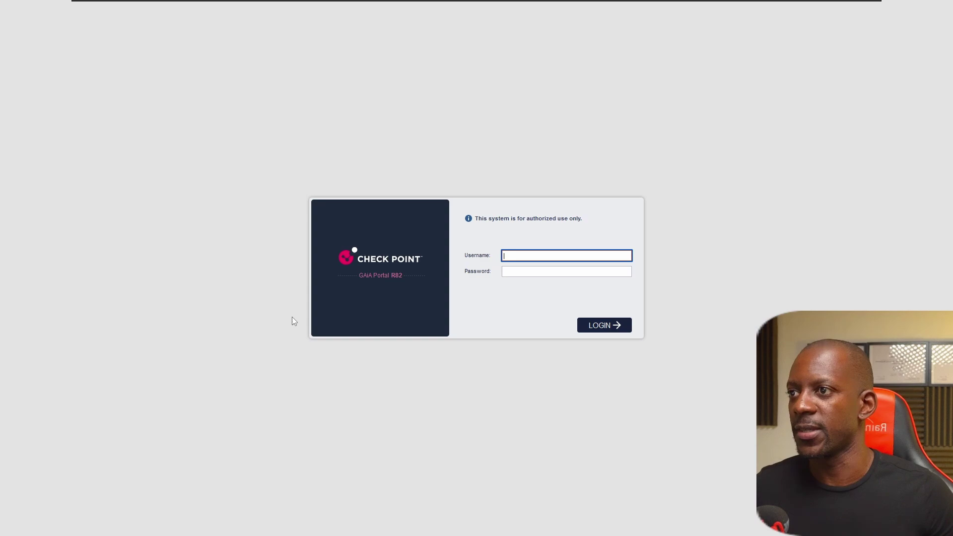
Step: Log in to the R82 Gaia Portal with username admin and the account password
drag(358, 275, 419, 282)
click(566, 256)
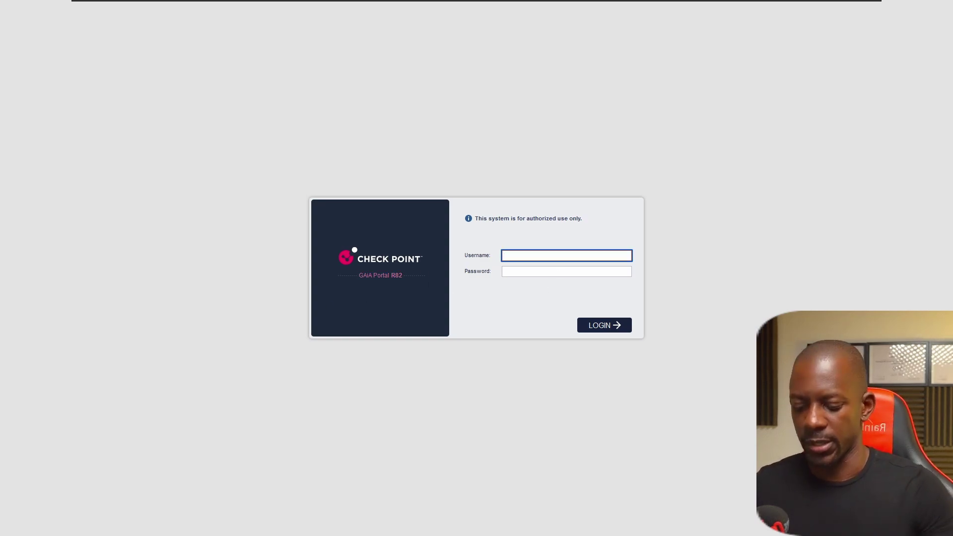
text(admin)
key(Tab)
text(••)
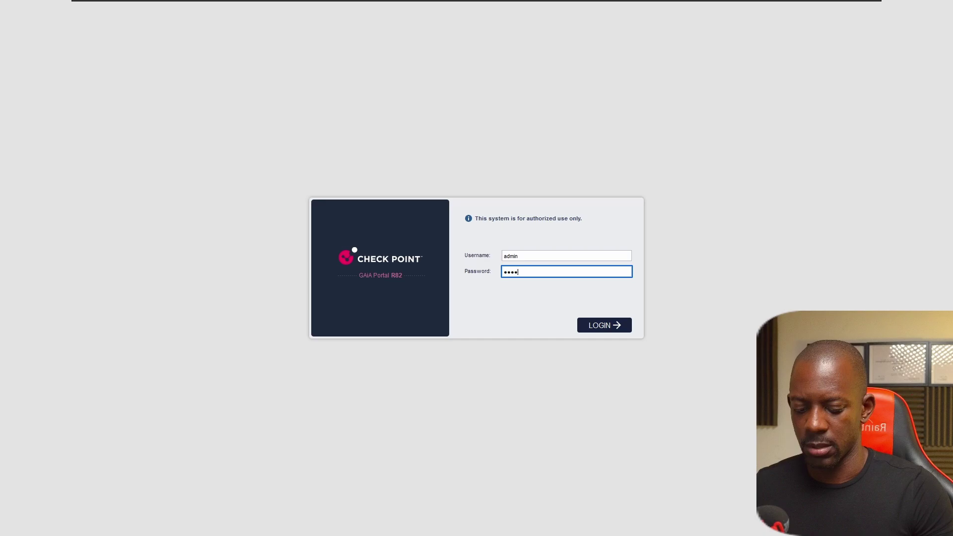
text(•••••••)
key(Return)
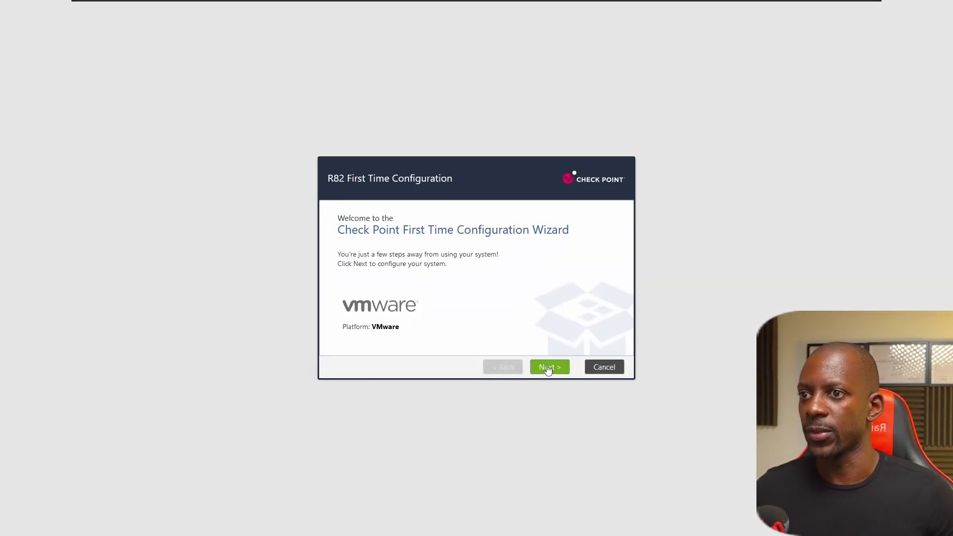
Step: Start the First Time Configuration Wizard, set the maintenance password and host name SMS
click(549, 367)
click(547, 368)
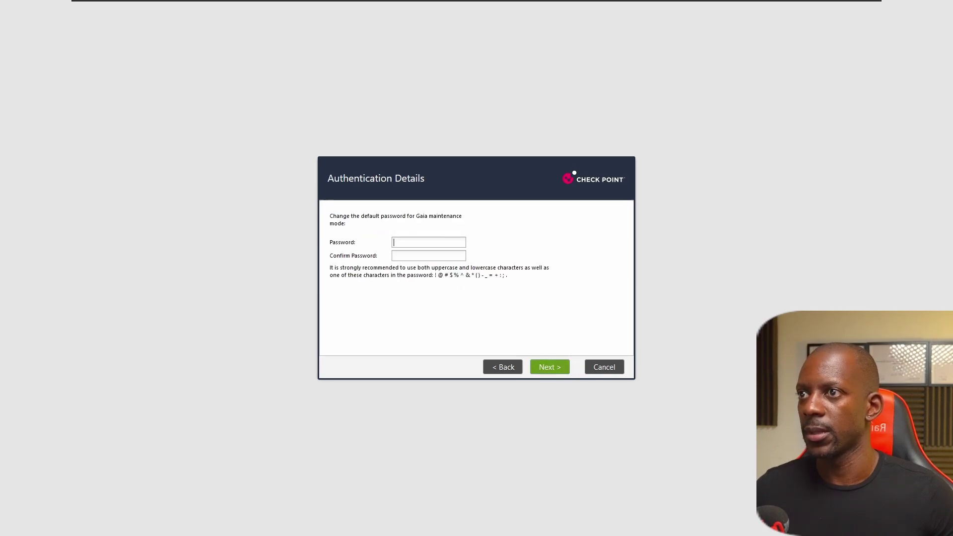
text(•••)
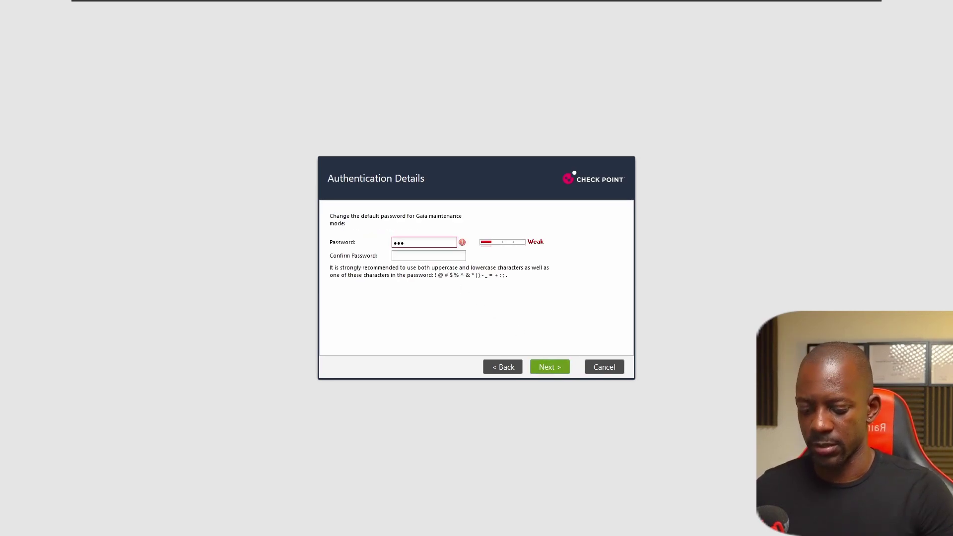
text(•••••)
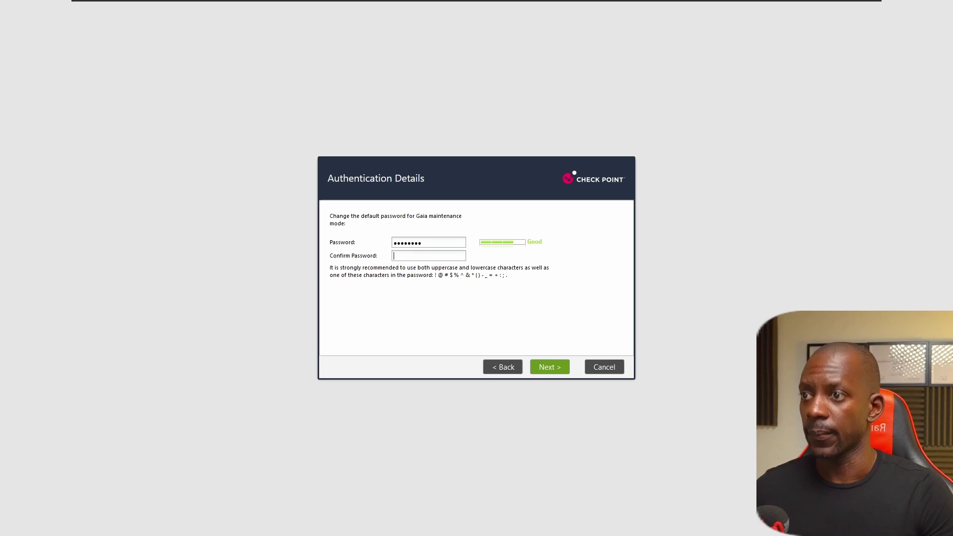
text(•••••••)
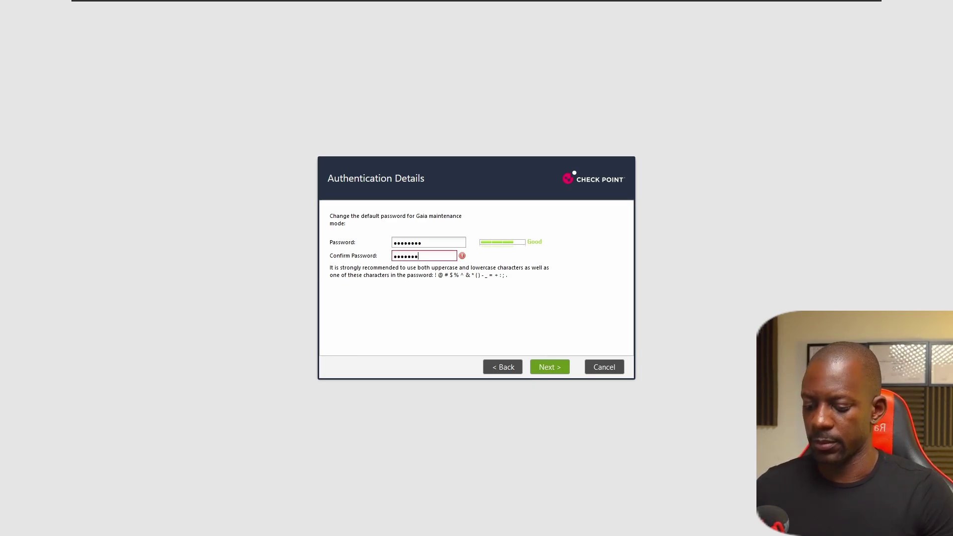
text(•)
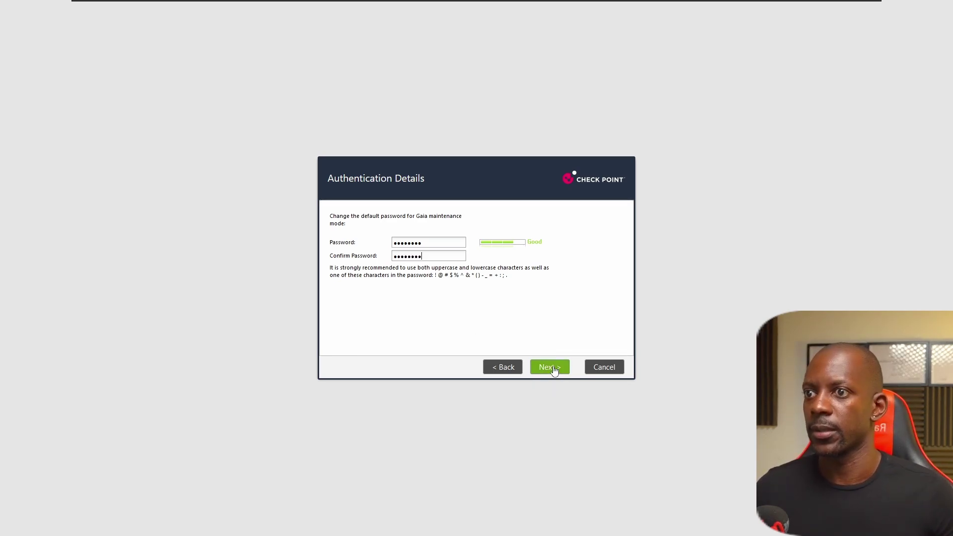
click(555, 370)
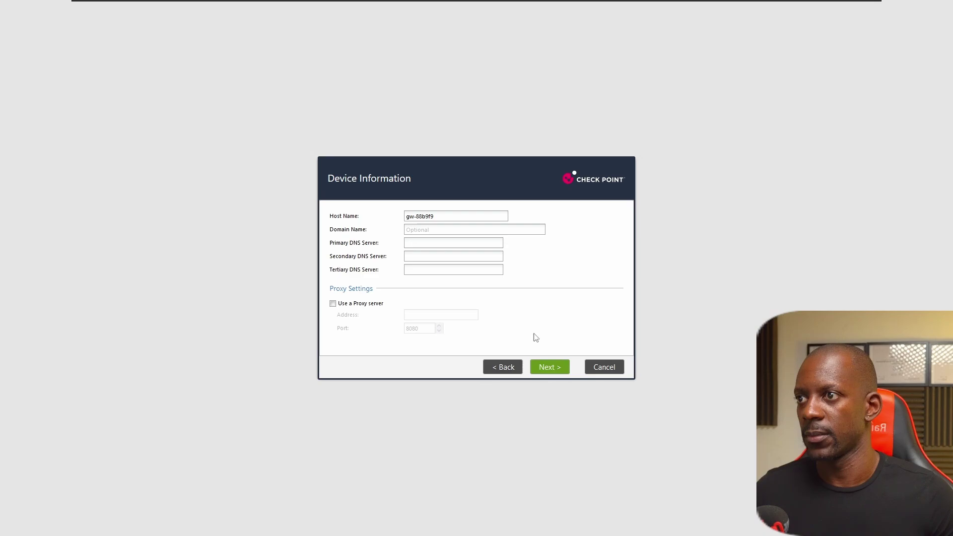
key(Tab)
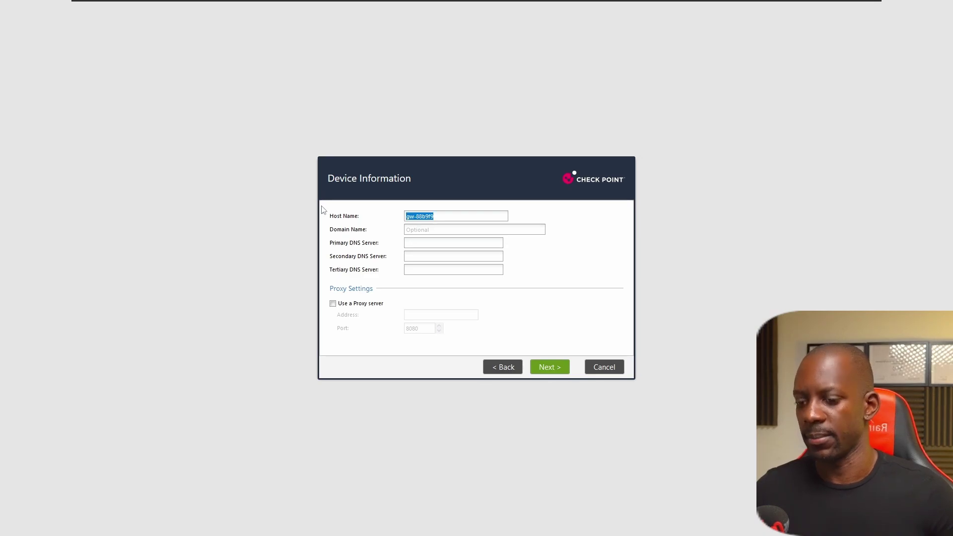
text(SMS)
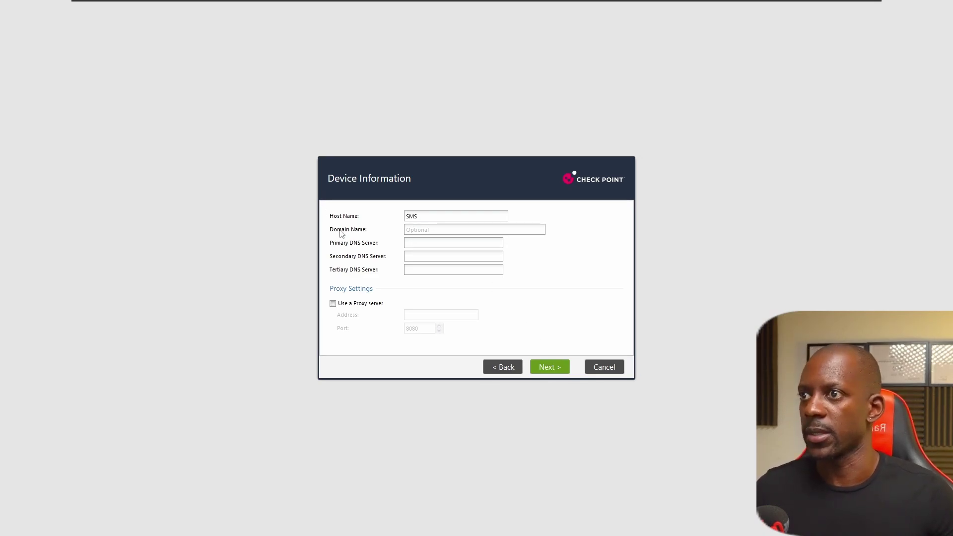
click(549, 367)
Step: Install Security Management only, keep the Gaia admin, and finish the wizard
click(552, 370)
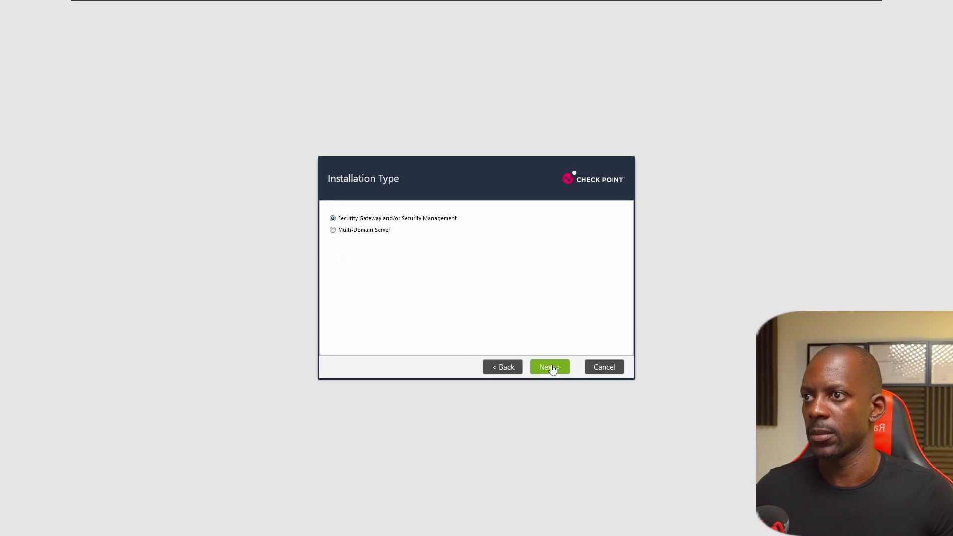
click(552, 367)
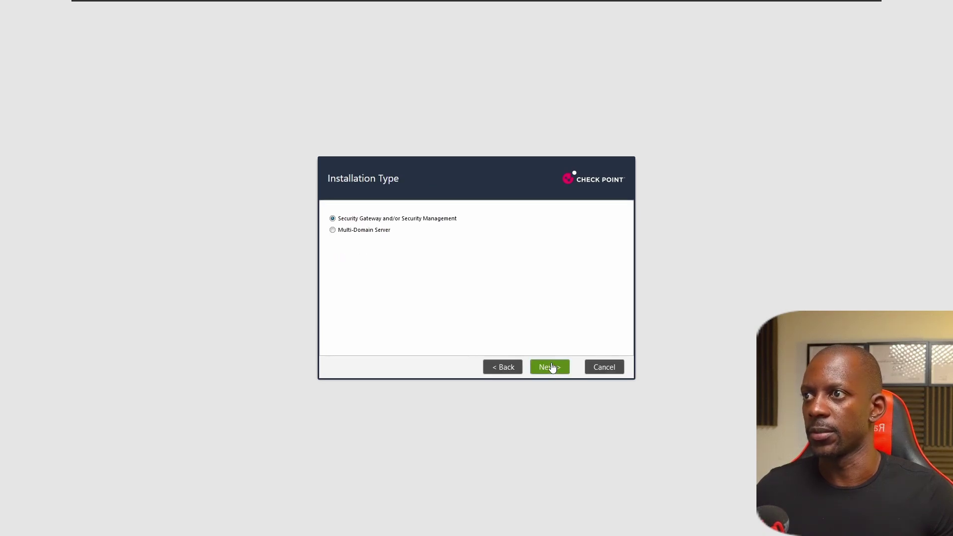
click(332, 231)
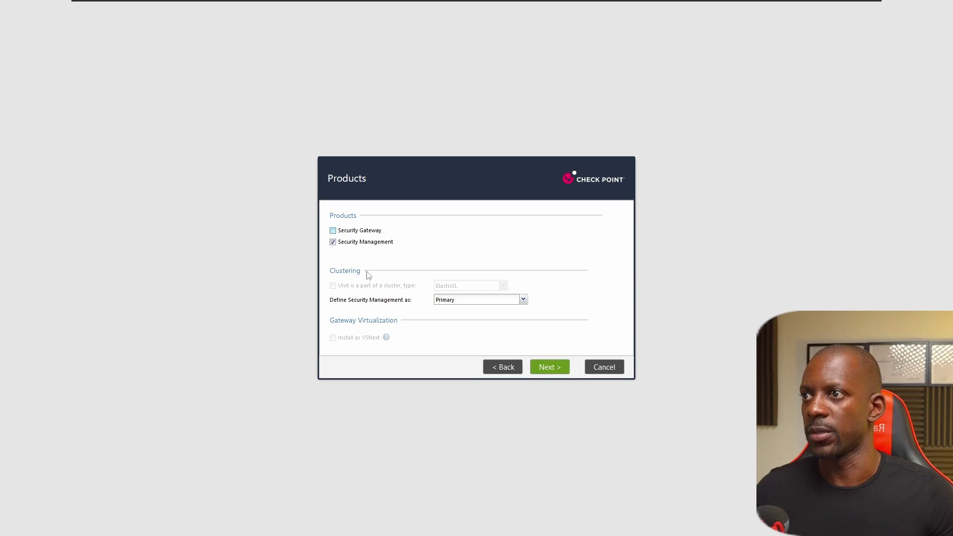
click(552, 370)
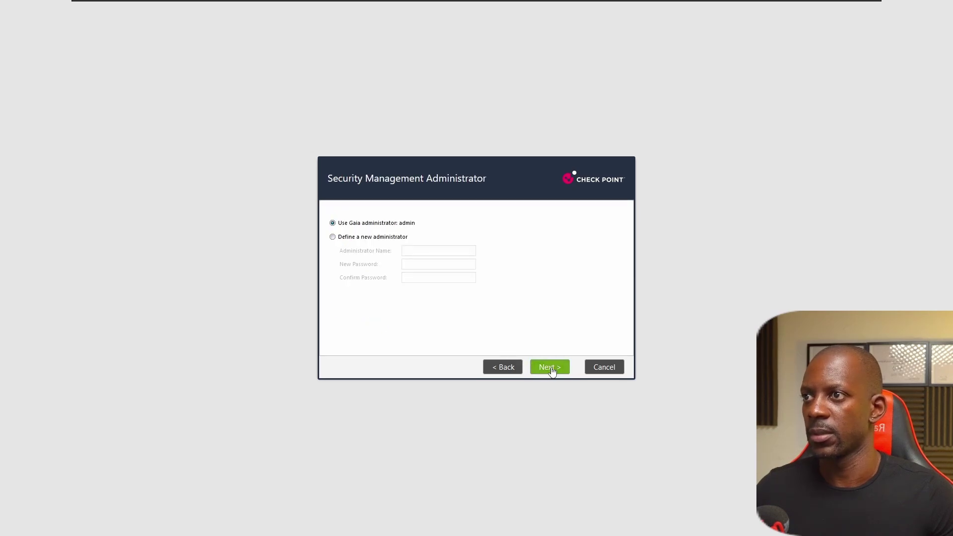
click(551, 368)
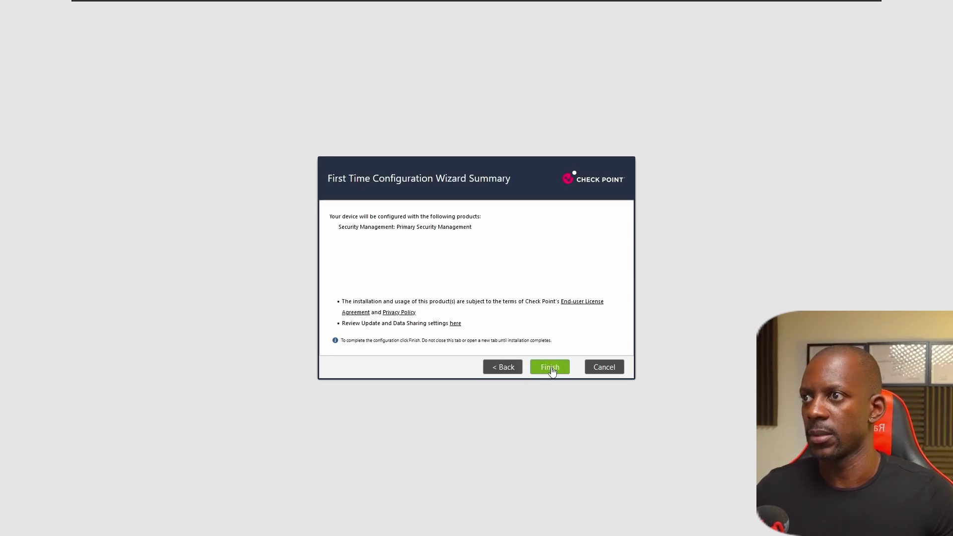
click(552, 369)
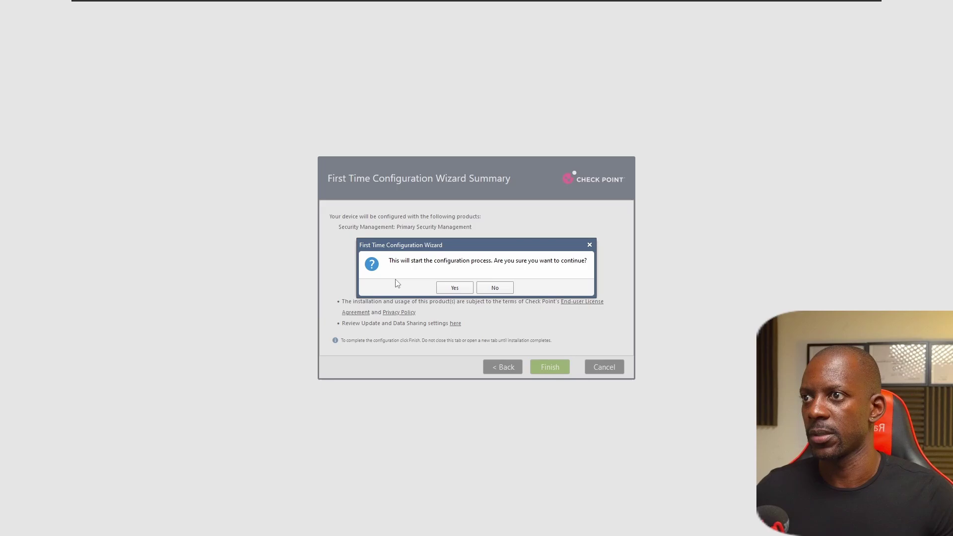
click(454, 288)
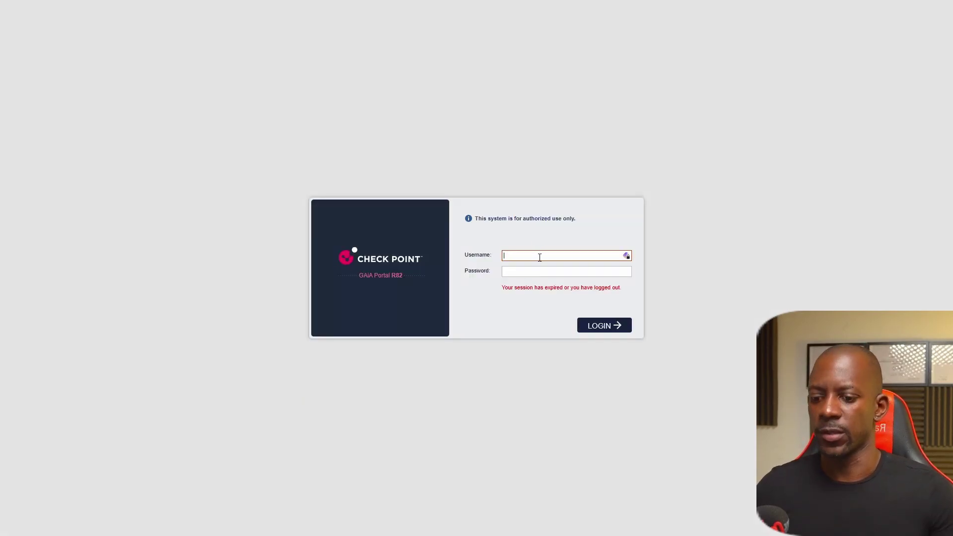
Step: Enter admin as GW1's login username and begin the wizard with the R82 configuration option
text(admin)
key(Tab)
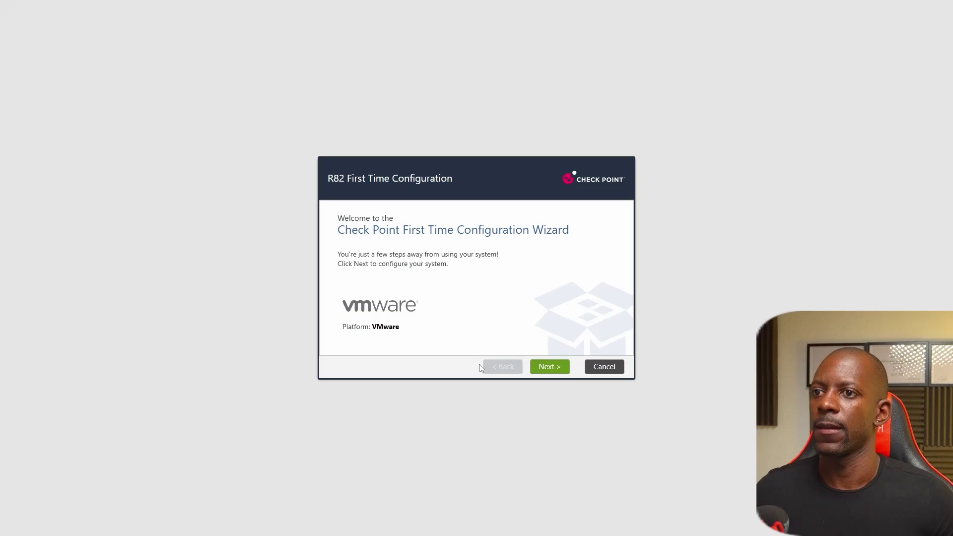
click(552, 370)
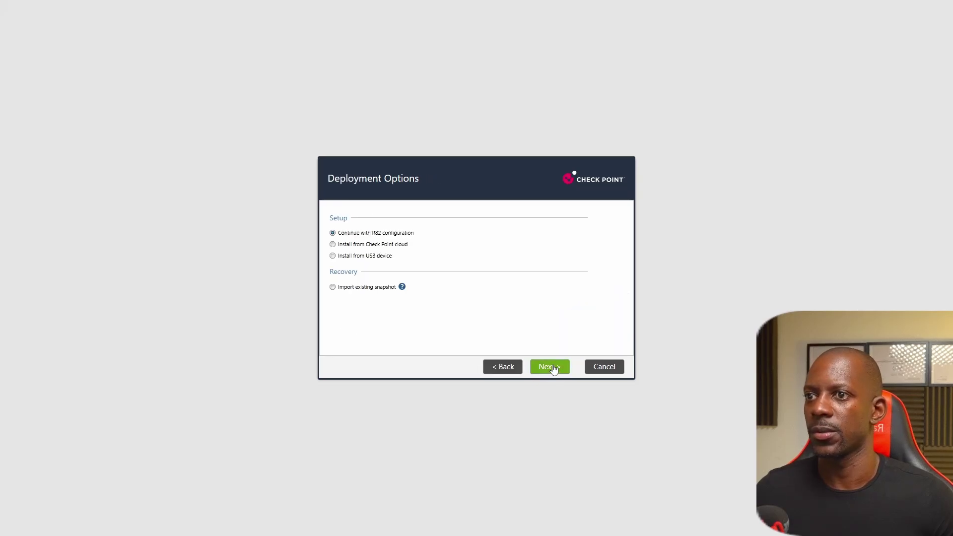
click(553, 371)
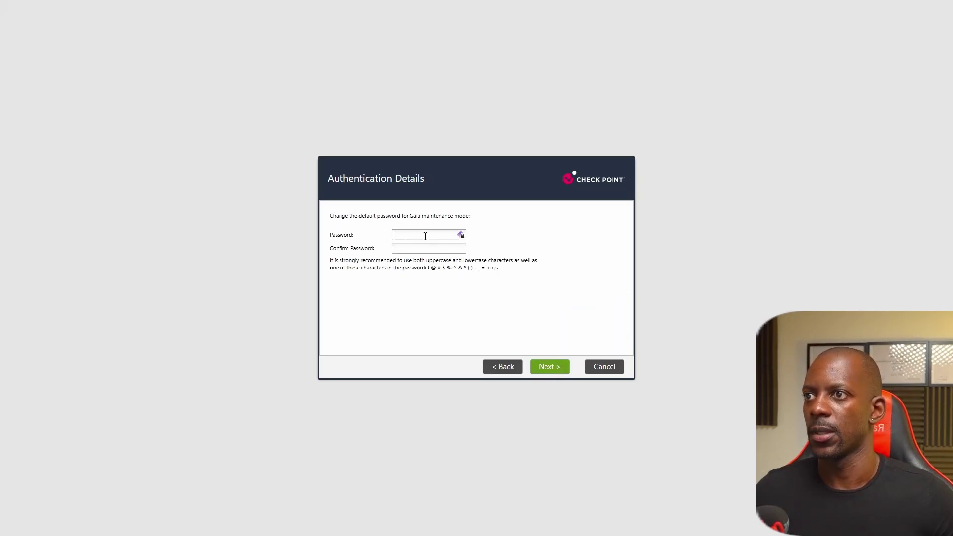
Step: Set and confirm GW1's maintenance password, then advance through device information to date and time
text(*****)
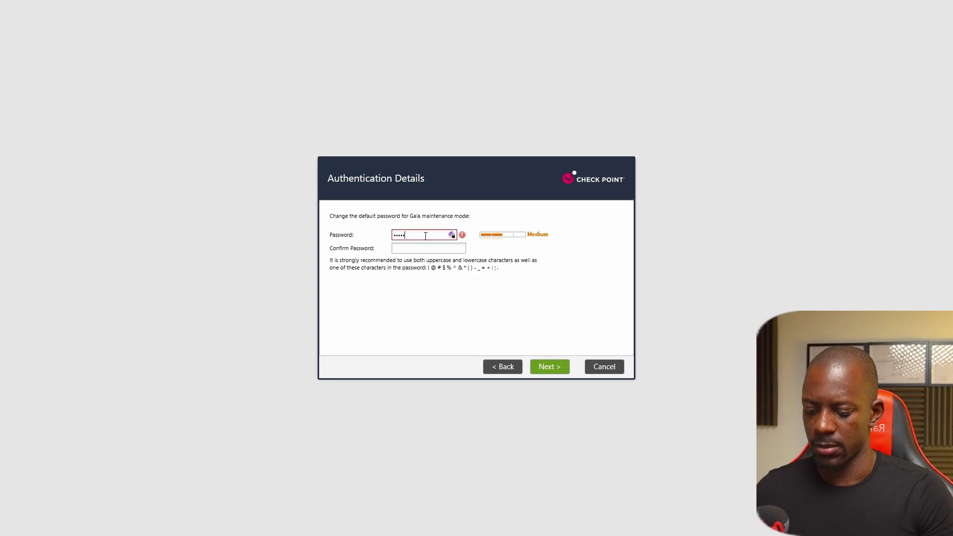
text(***)
key(Tab)
text(***)
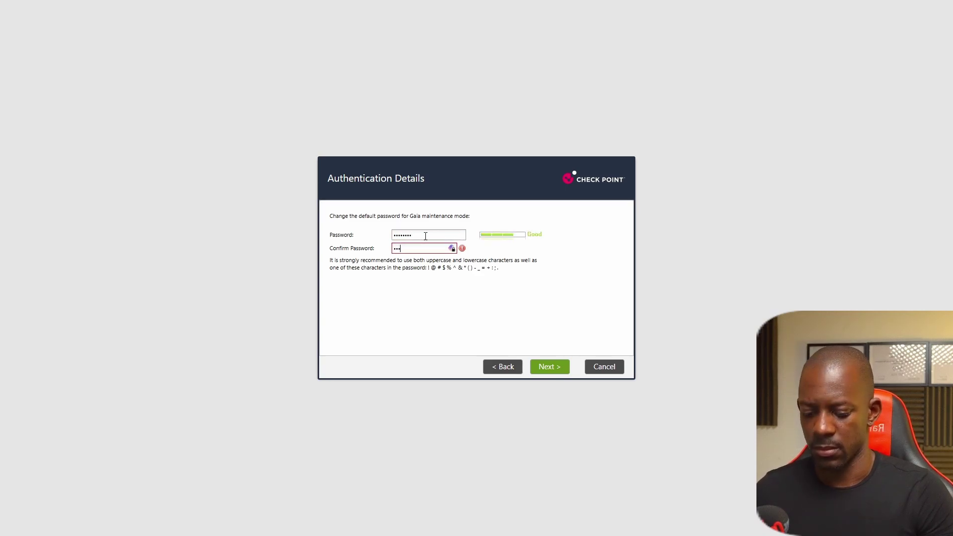
text(*****)
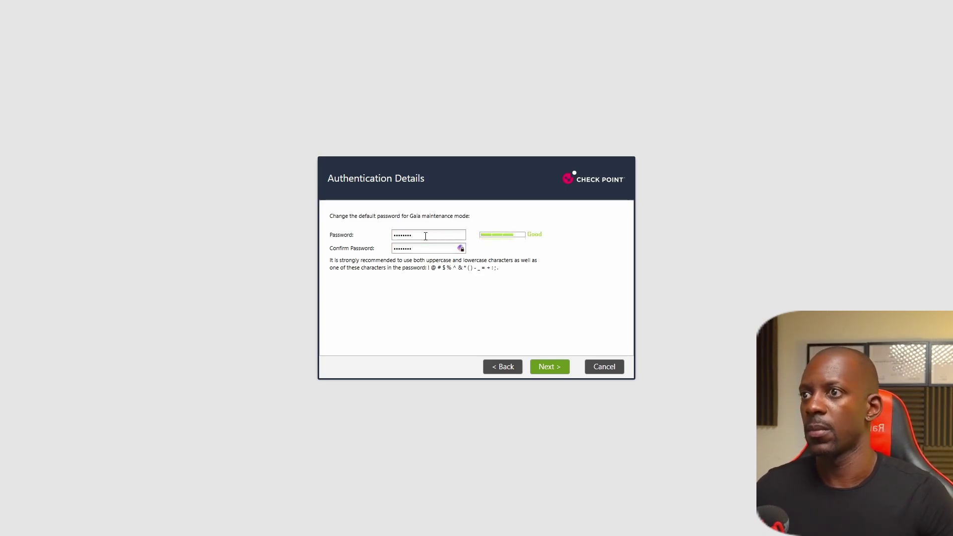
click(548, 366)
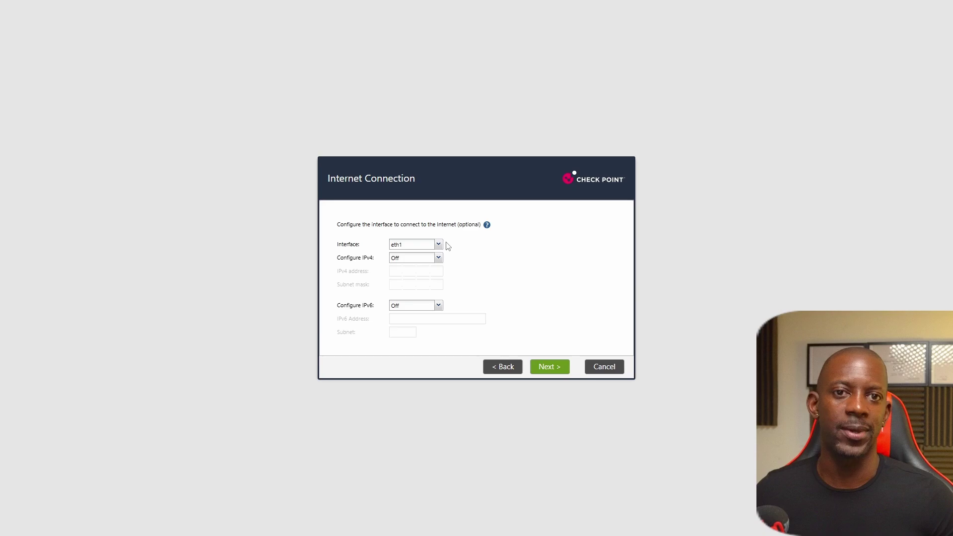
key(Return)
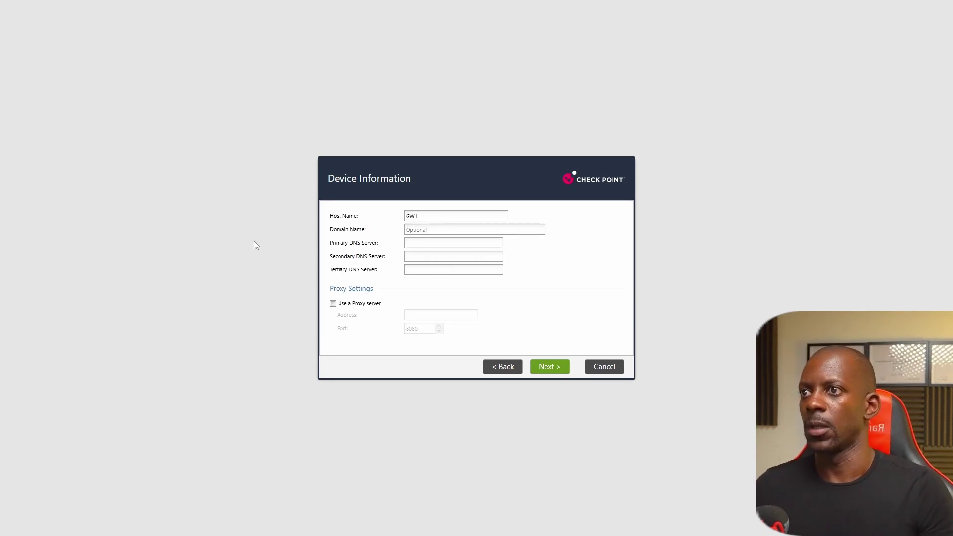
key(Return)
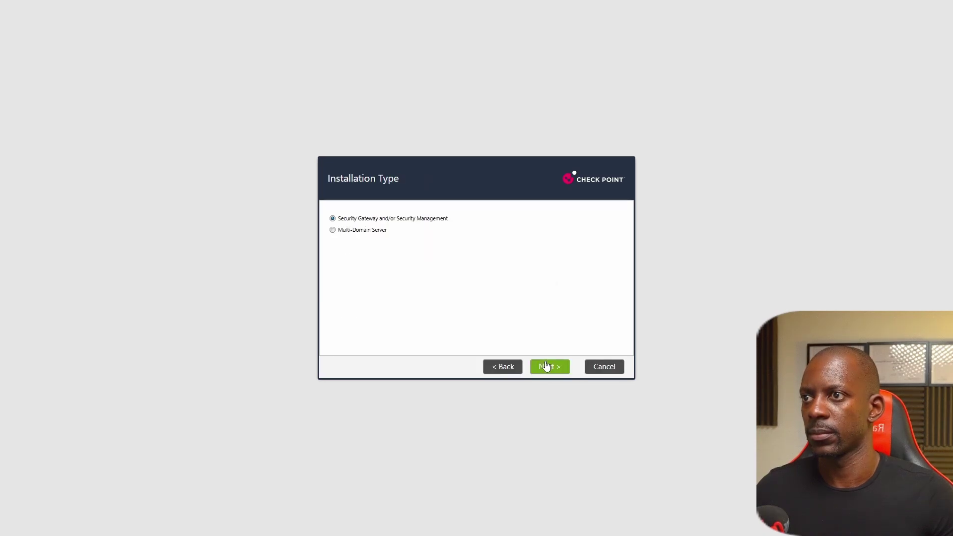
Step: Select Security Gateway only for GW1, leaving the cluster type unchanged
click(547, 367)
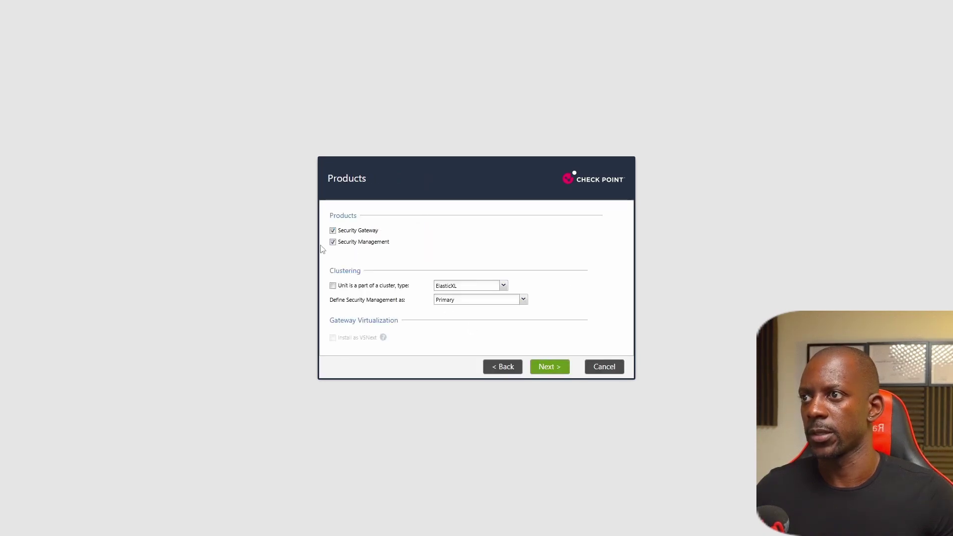
click(332, 242)
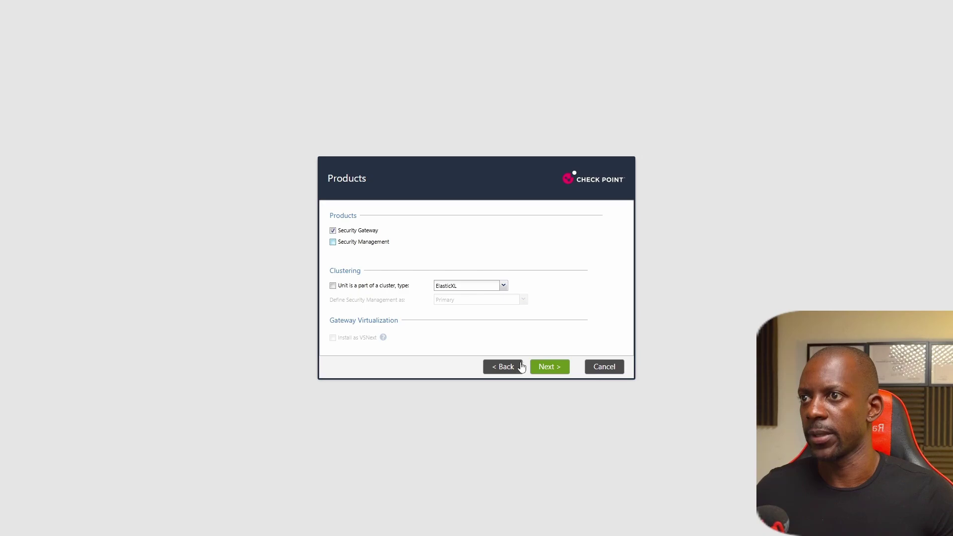
click(502, 286)
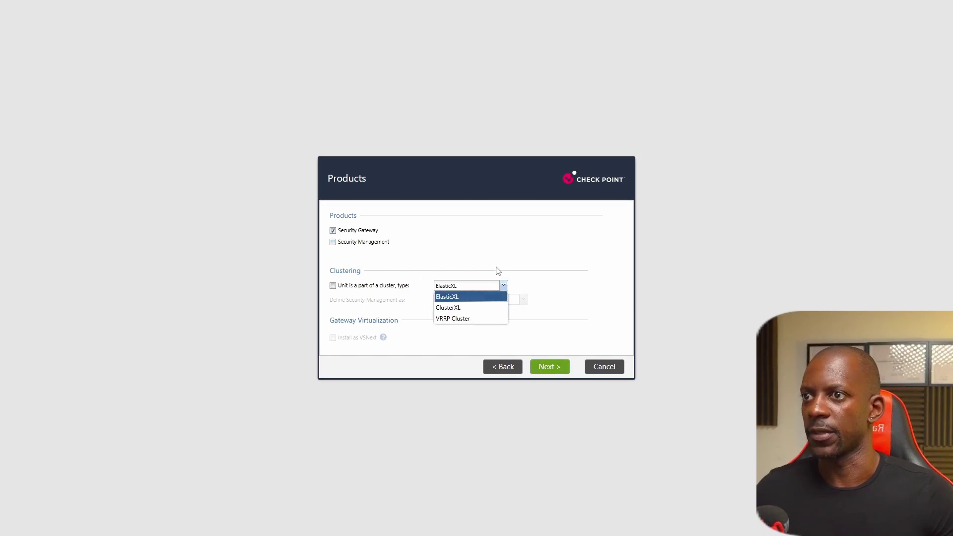
click(498, 270)
click(561, 370)
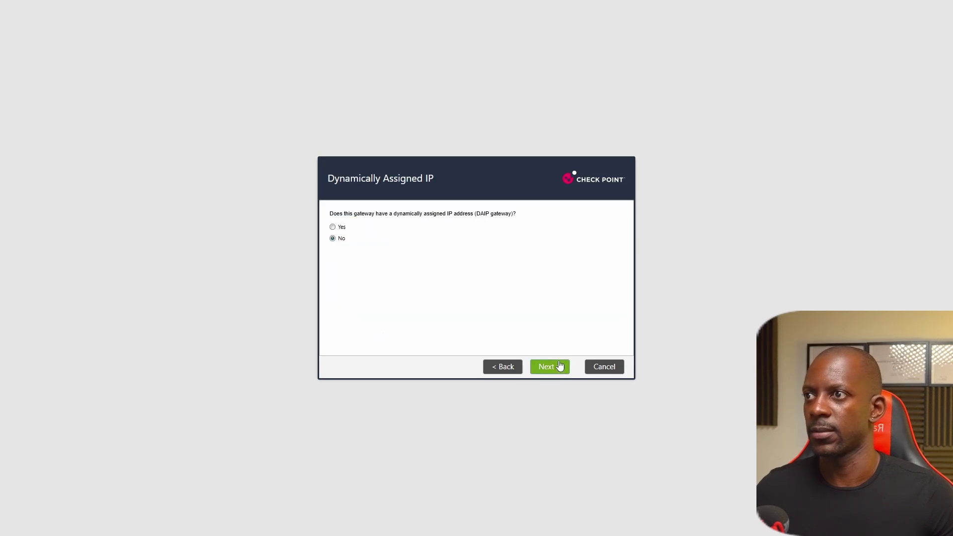
Step: Keep a static IP, enter and confirm the SIC activation key, and reach the summary
click(560, 375)
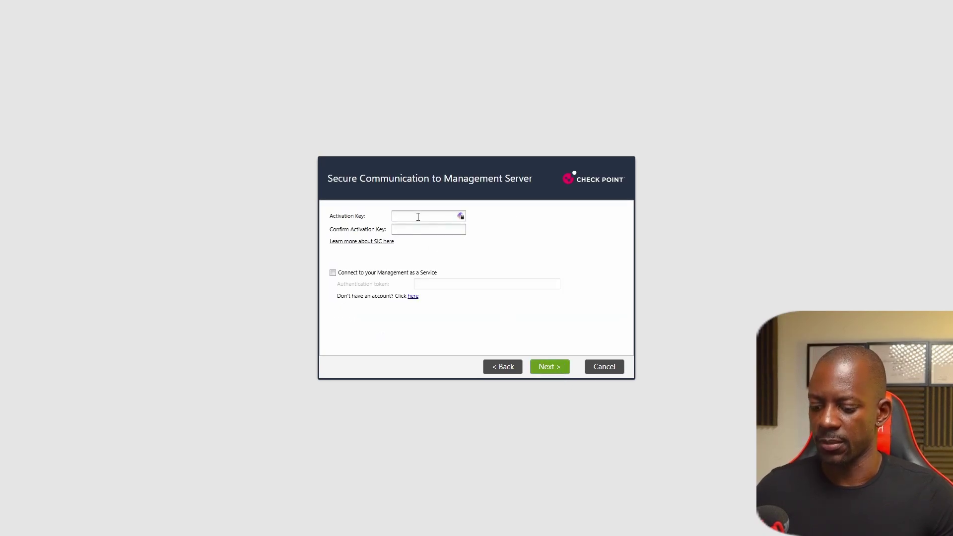
text(vpn123)
key(Tab)
text(v)
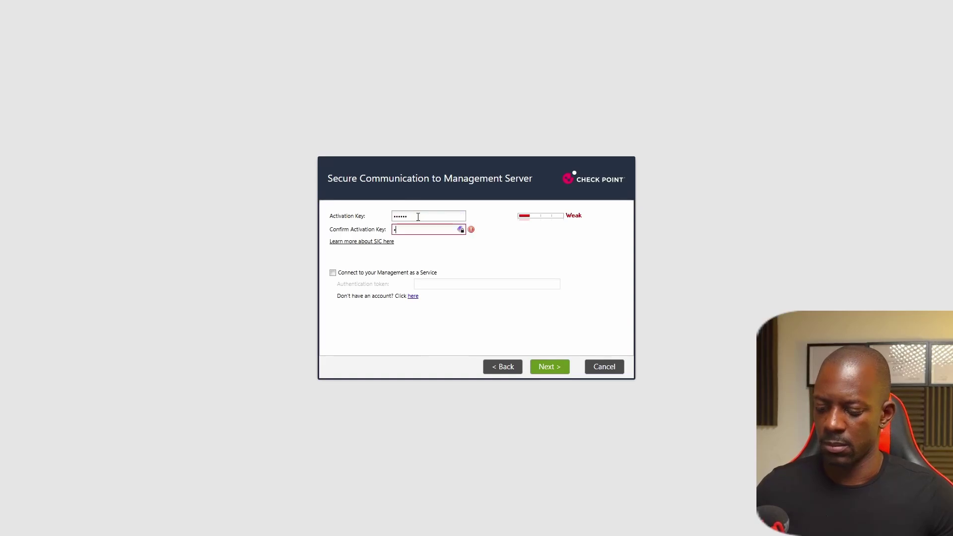
text(pn123)
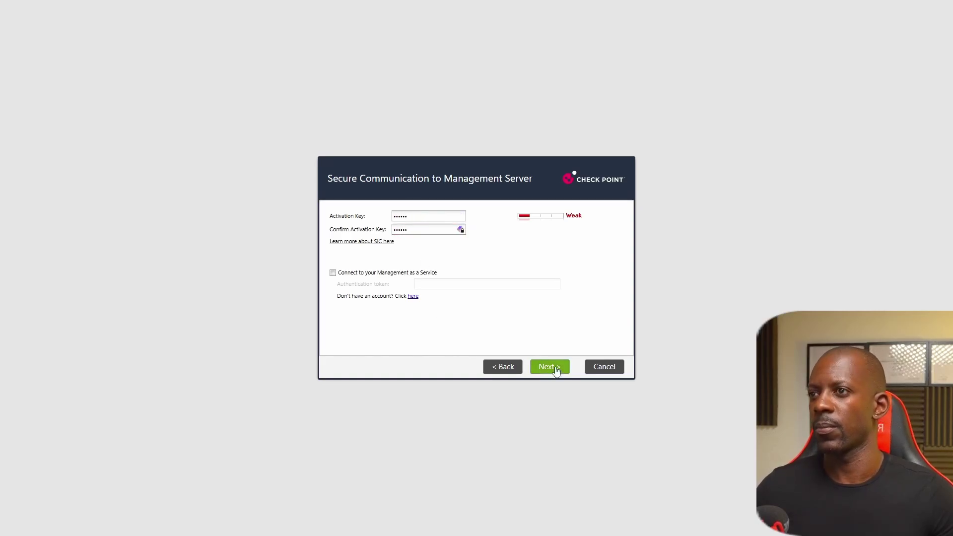
click(555, 369)
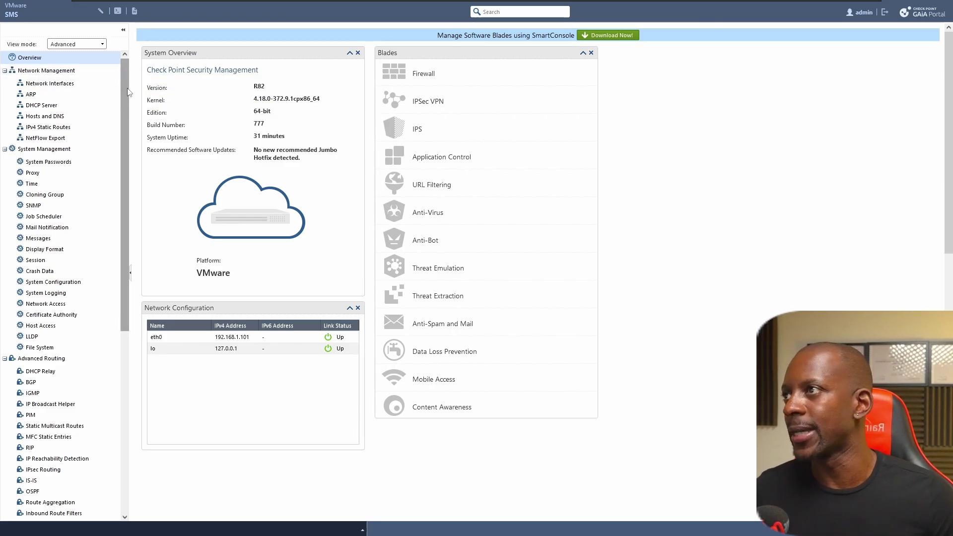
Step: On the SMS, check for updates and start installing R82 Jumbo Hotfix Accumulator Take 34
scroll(128, 132, down, 1)
drag(127, 132, 124, 328)
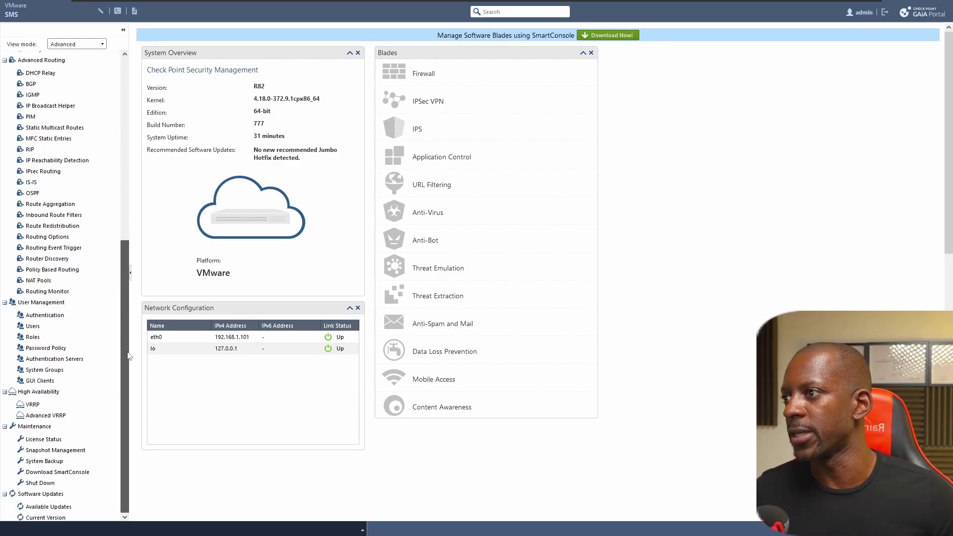
click(48, 506)
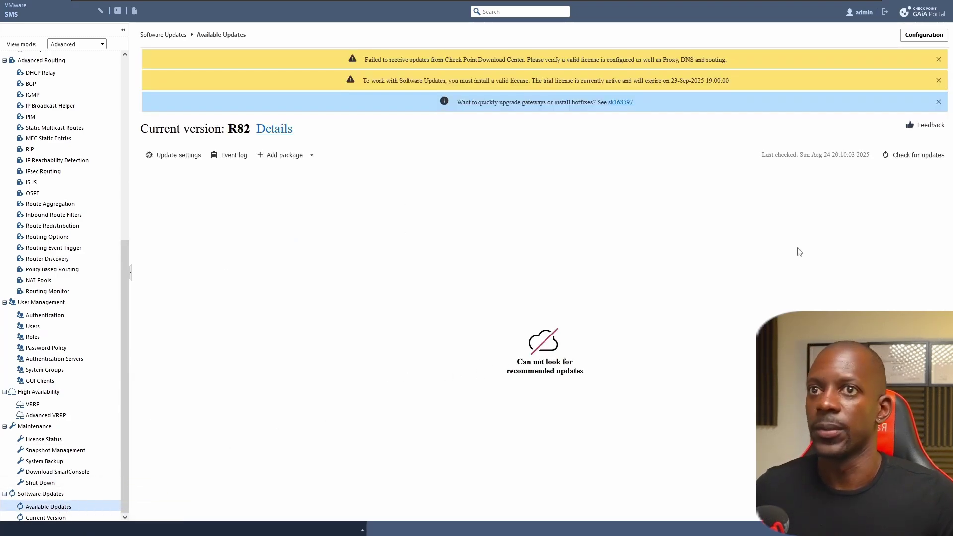
click(916, 155)
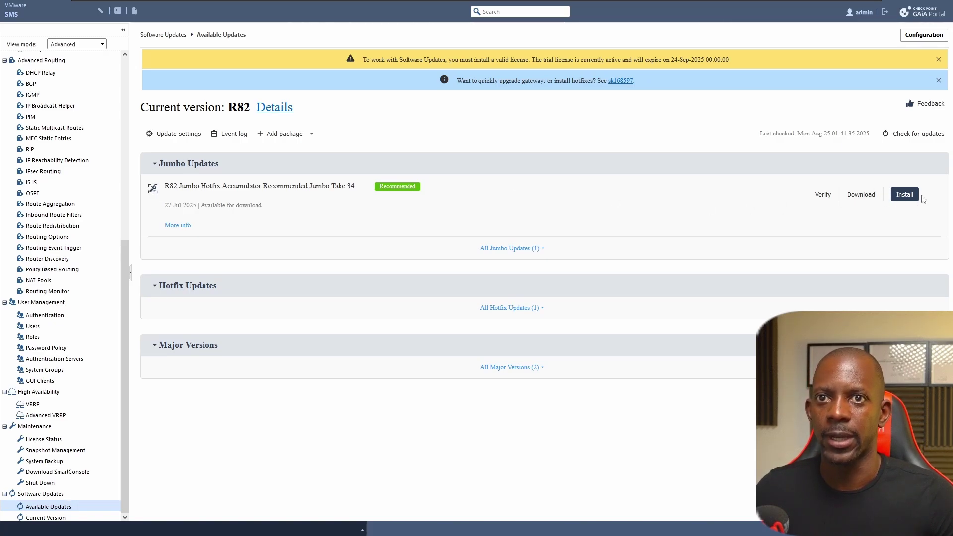
click(901, 195)
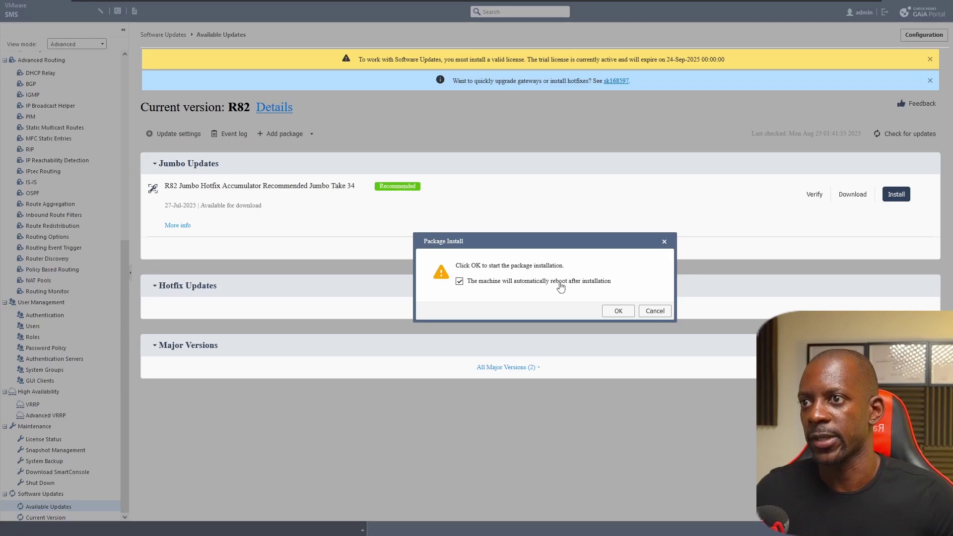
Step: Confirm the SMS hotfix install with automatic reboot, then check GW1 for updates and expand Jumbo Updates
click(618, 312)
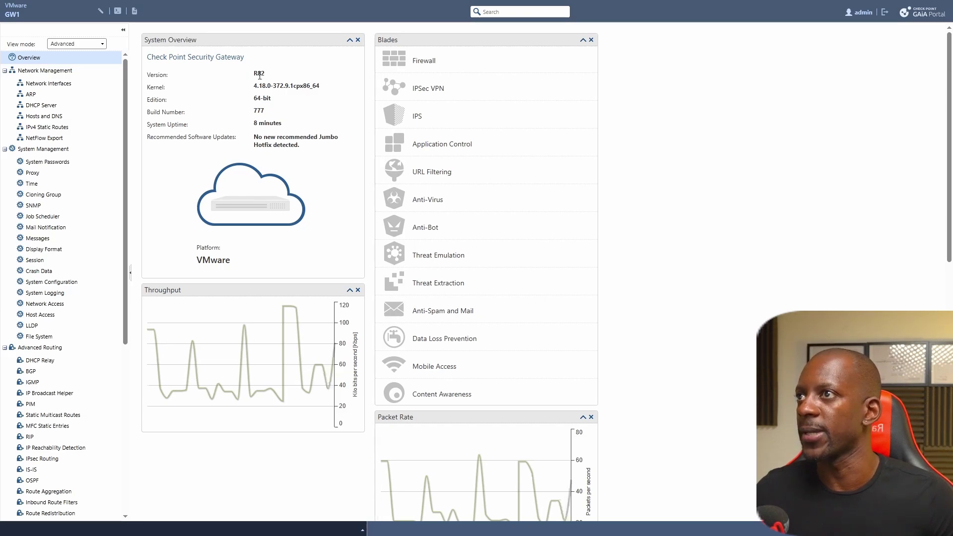
drag(253, 73, 272, 86)
drag(127, 80, 128, 248)
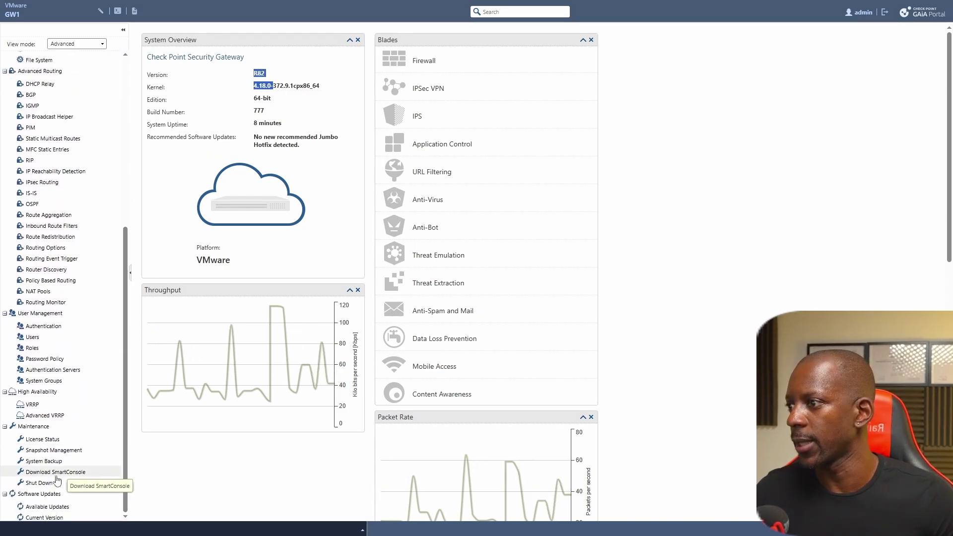
click(55, 506)
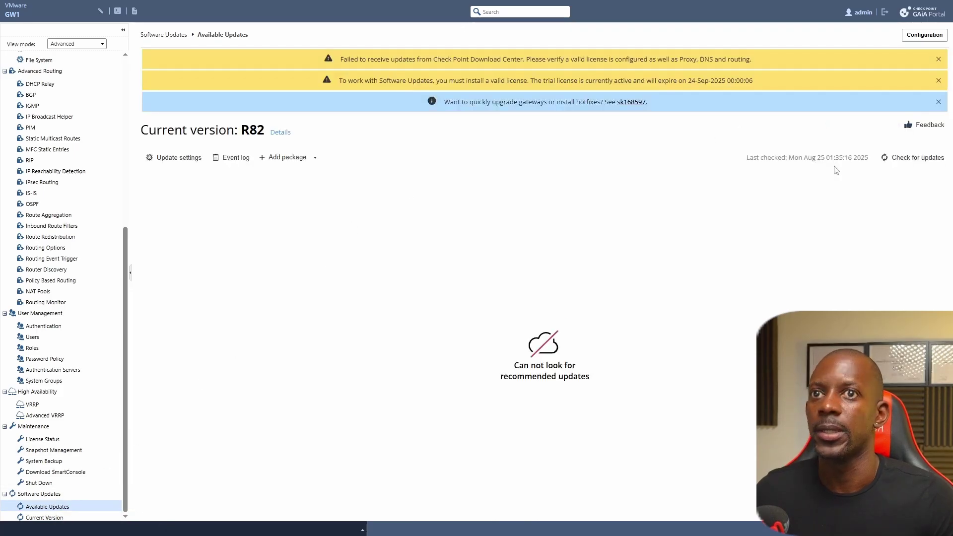
click(908, 159)
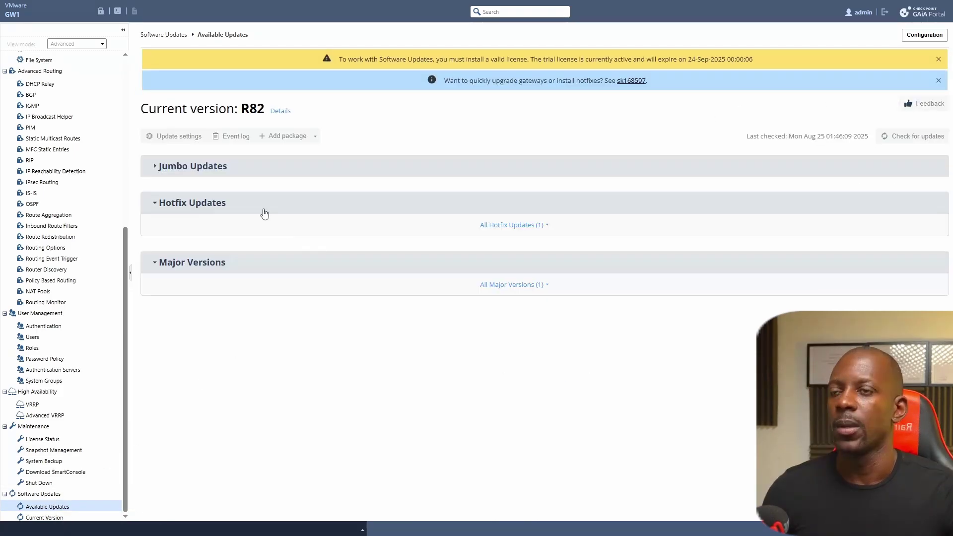
click(223, 168)
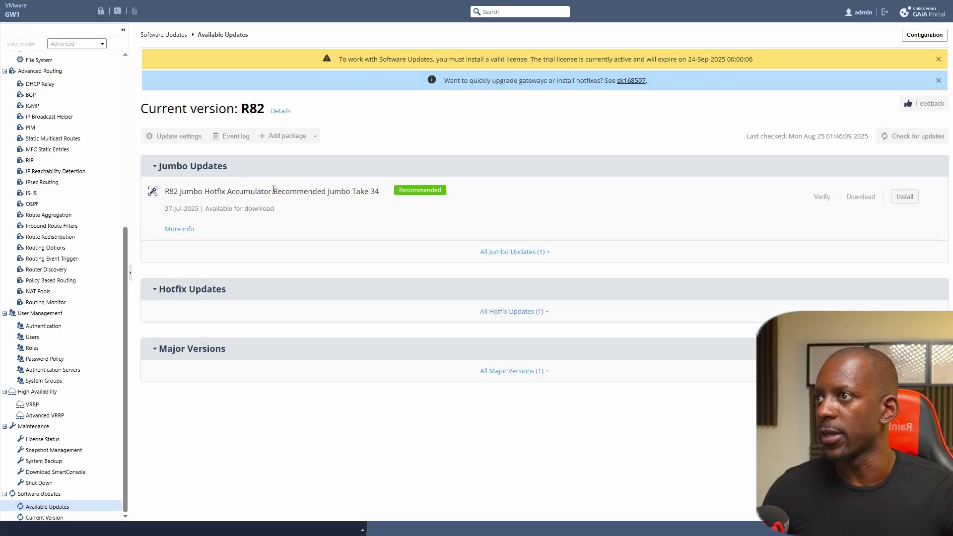